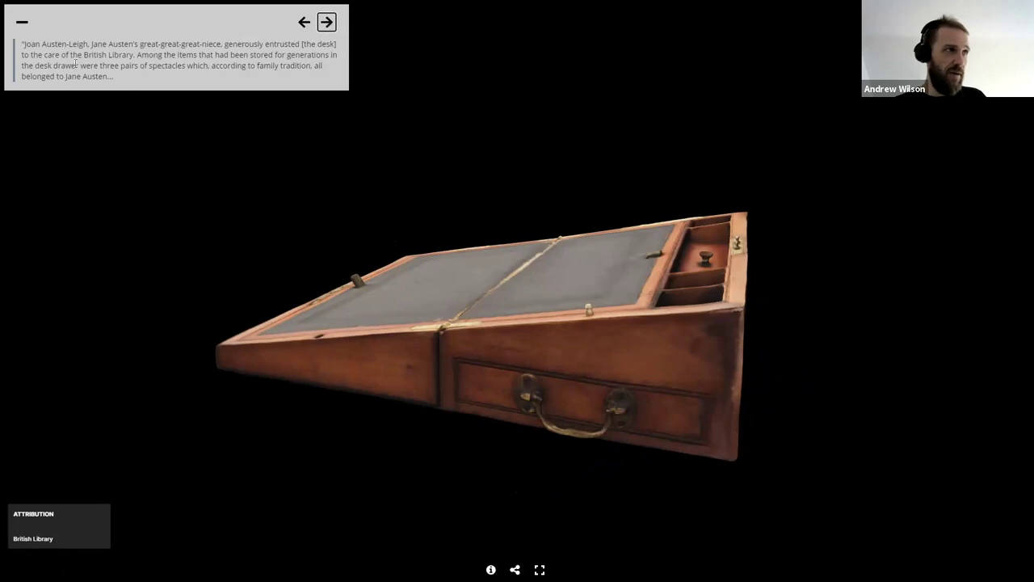
Step: Advance through the next three slides of the Jane Austen writing desk exhibit
left_click(327, 23)
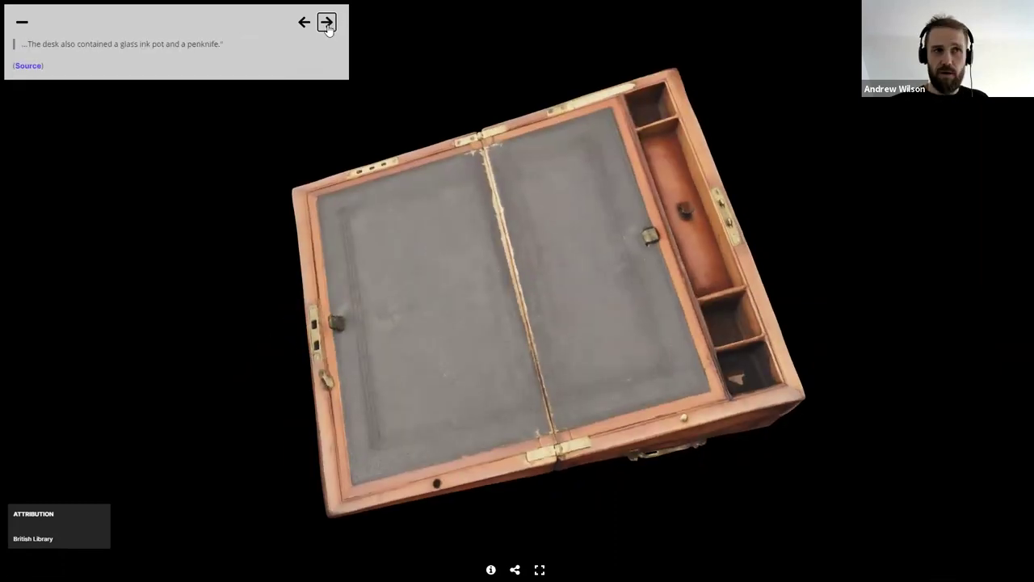
left_click(328, 24)
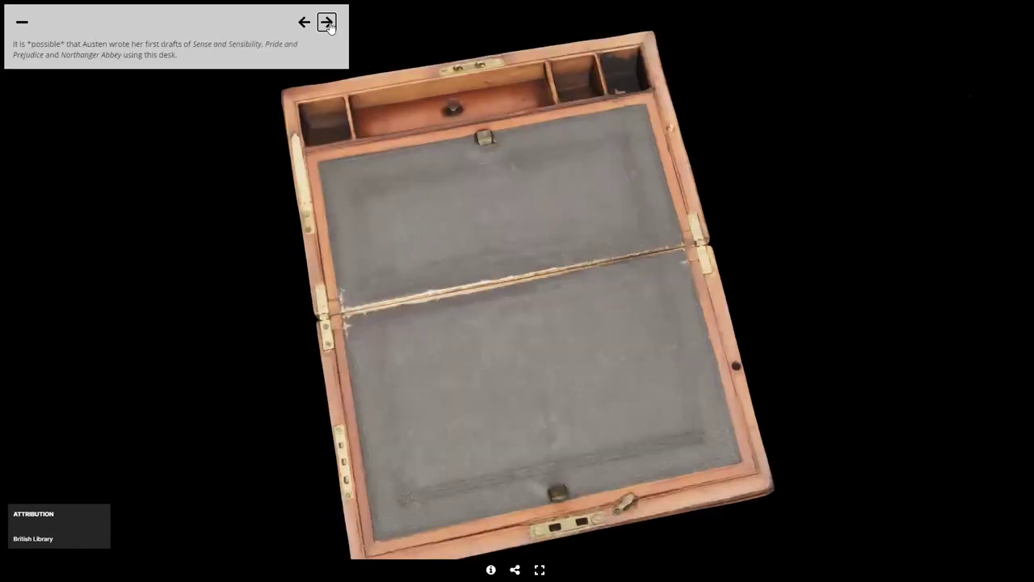
left_click(327, 24)
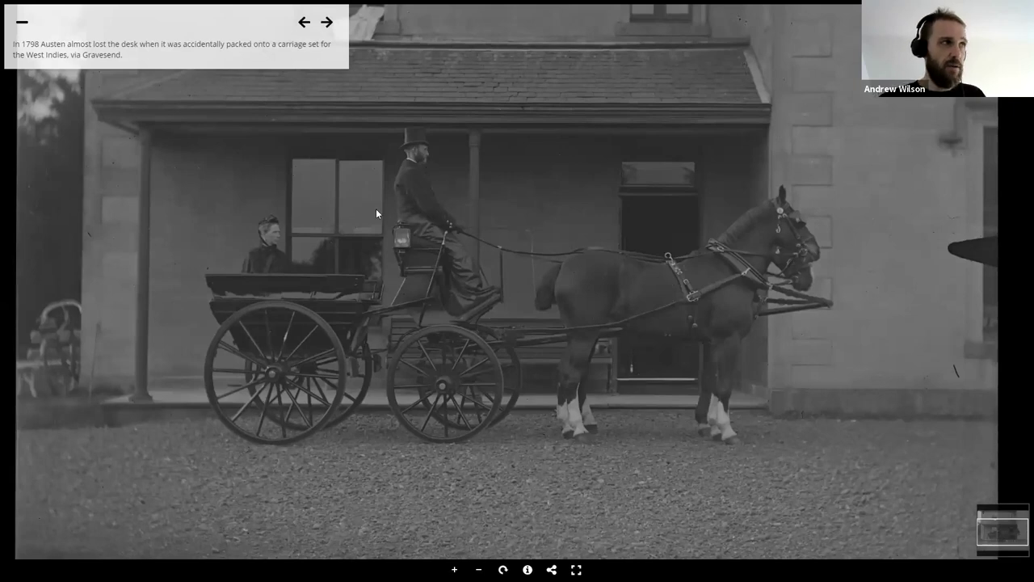
Step: Exit the full-screen exhibit and go to the exhibit.so home page
key("Escape")
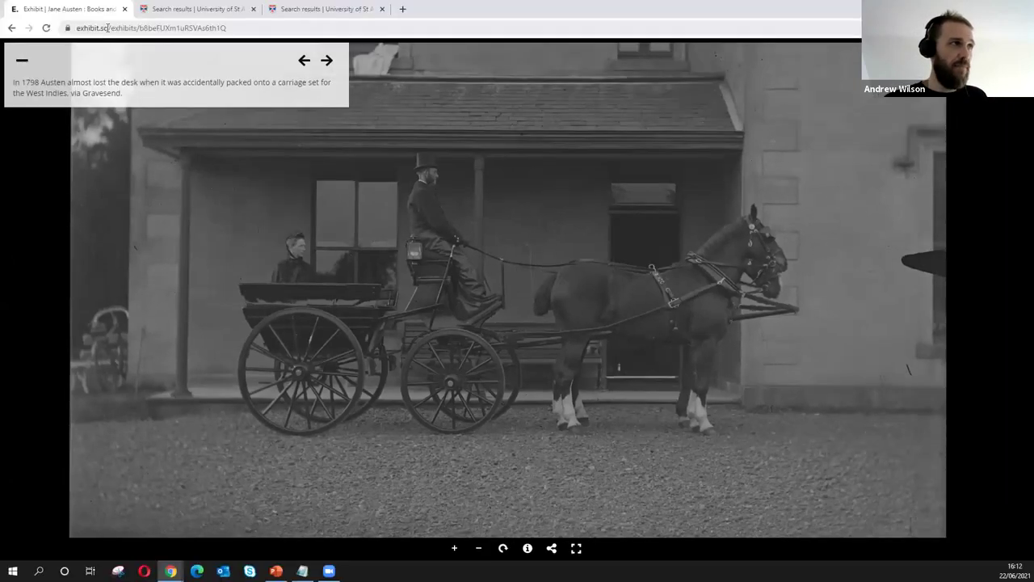
left_click_drag(111, 28, 348, 30)
key("BackSpace")
key("BackSpace")
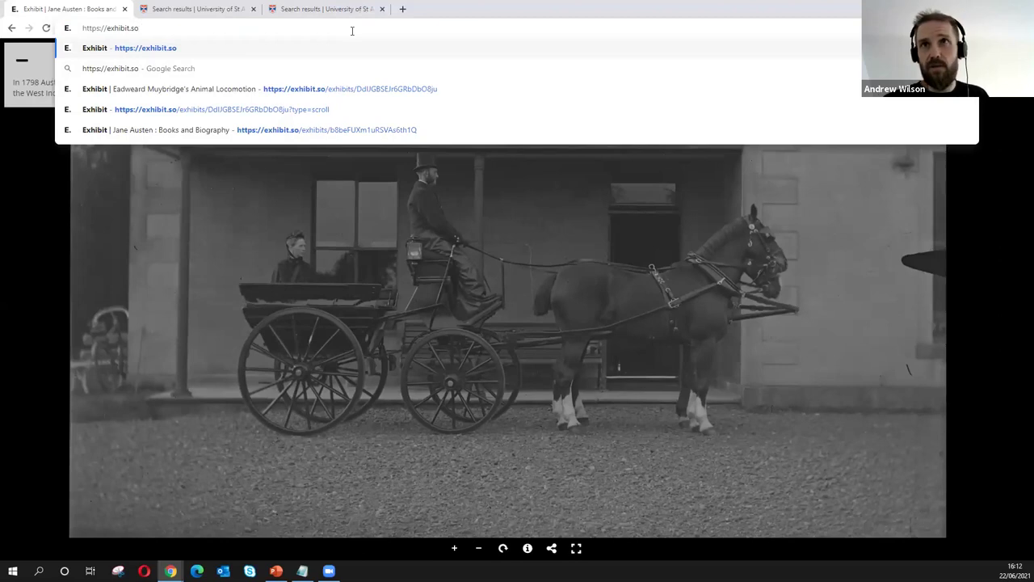
key("Return")
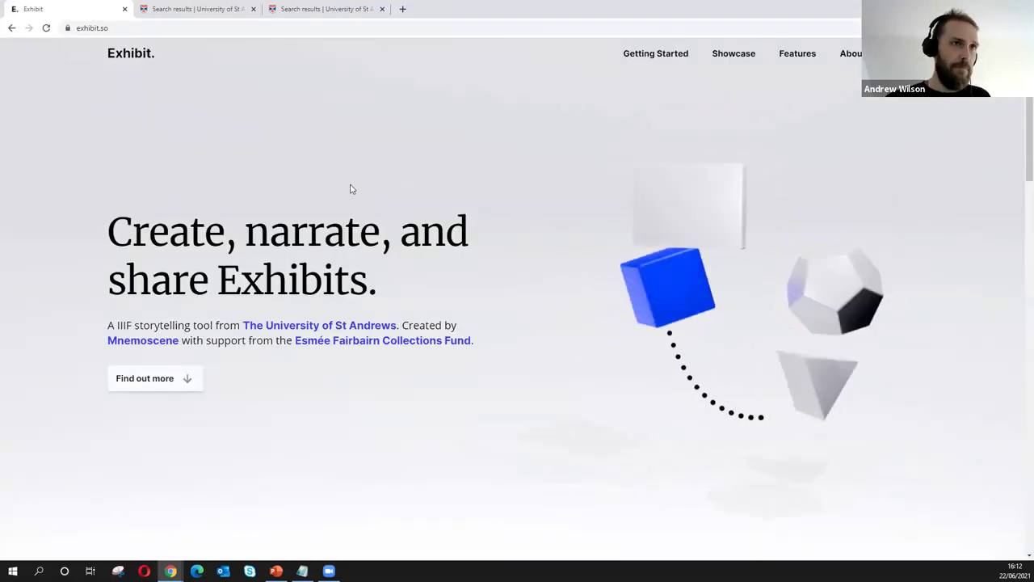
Step: Start a new exhibit from the home page's getting-started section
scroll(353, 186, "down", 1)
scroll(396, 243, "down", 10)
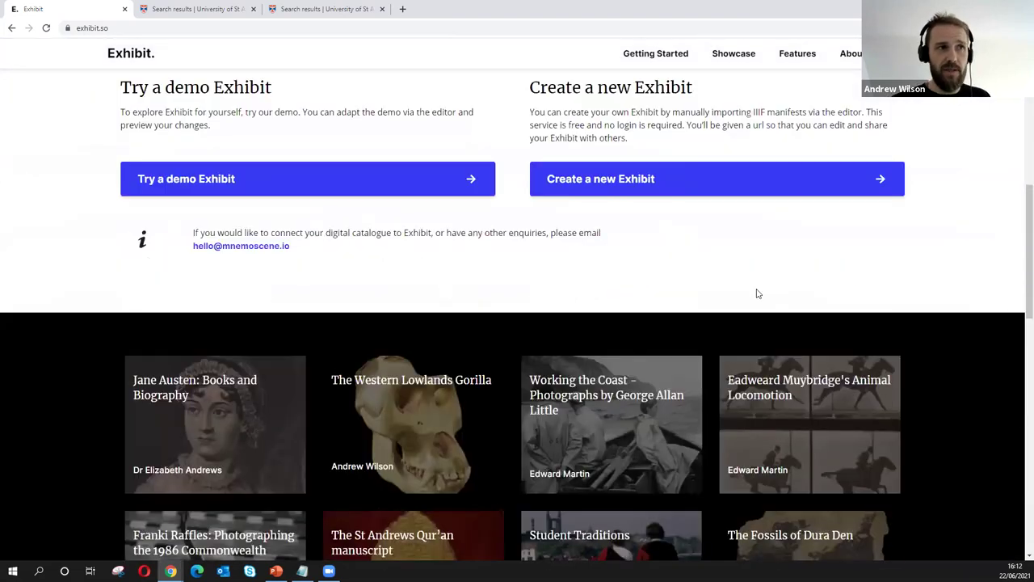
scroll(612, 240, "up", 1)
left_click(611, 239)
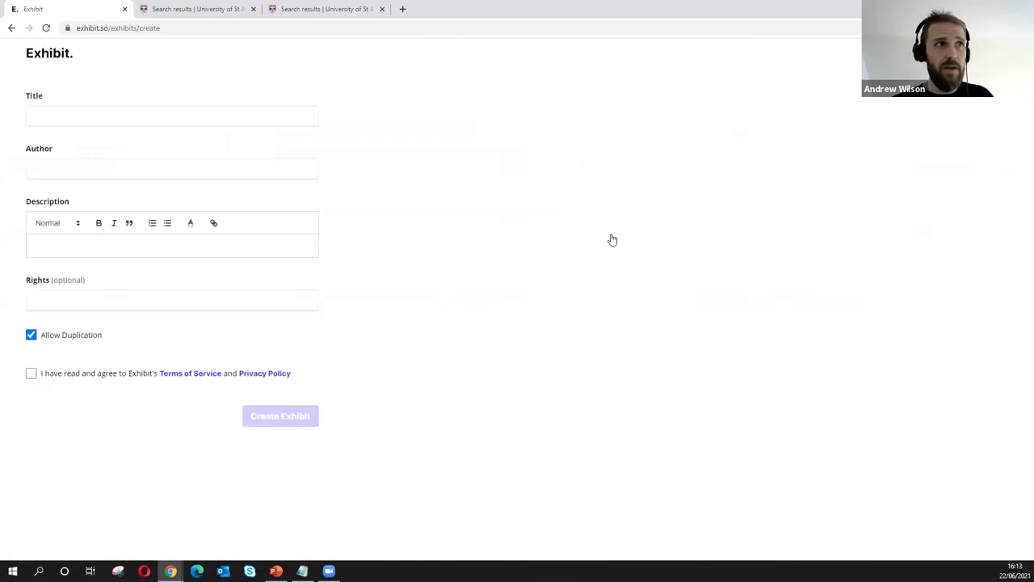
Step: Fill in the exhibit details with title "title", author "tutu", description "tutuy" and rights "tutuyt"
left_click(114, 117)
left_click(92, 143)
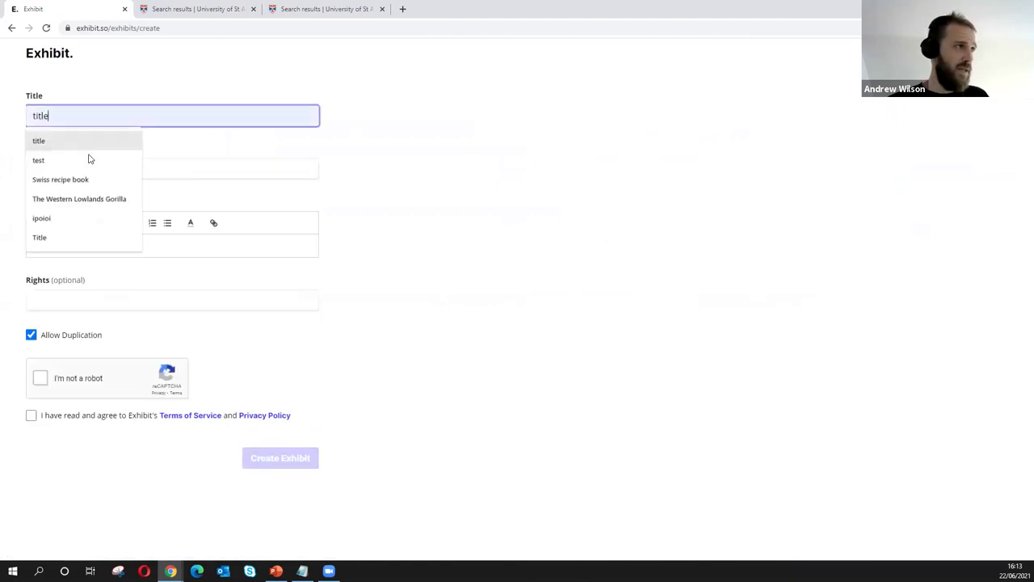
left_click(136, 245)
type("tutuy")
left_click(157, 302)
type("tutuyt")
Step: Complete the robot check, accept the terms of service and privacy policy, and create the exhibit
left_click(38, 378)
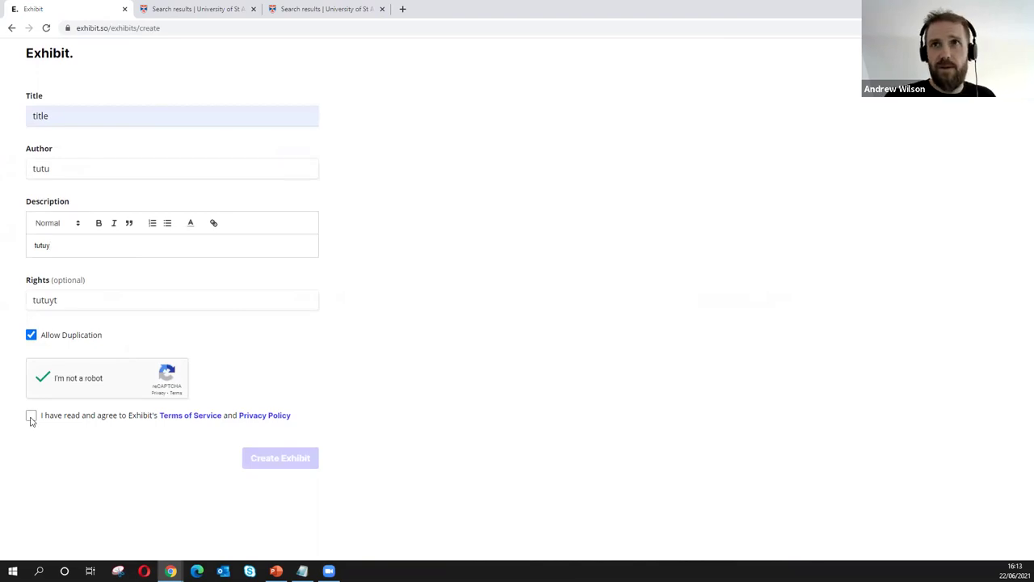
left_click(31, 417)
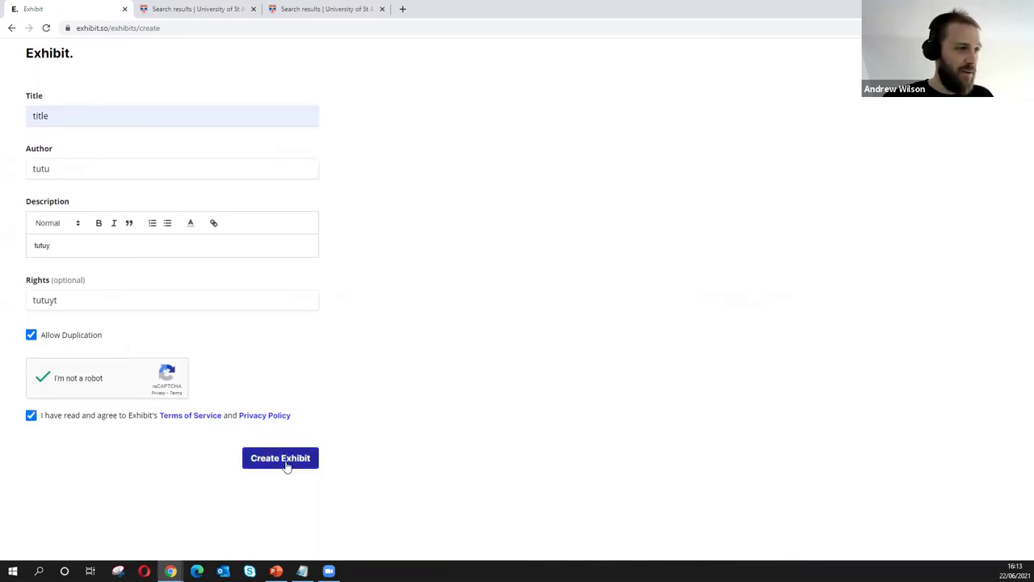
left_click(281, 459)
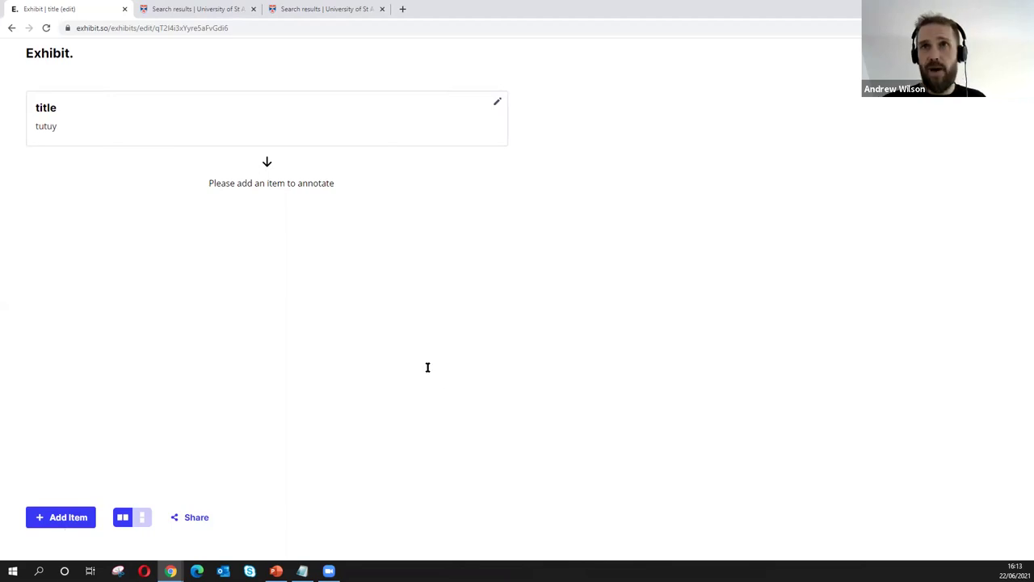
Step: Look at the add-item dialog's IIIF manifest URL field and close the dialog without importing anything
key("Return")
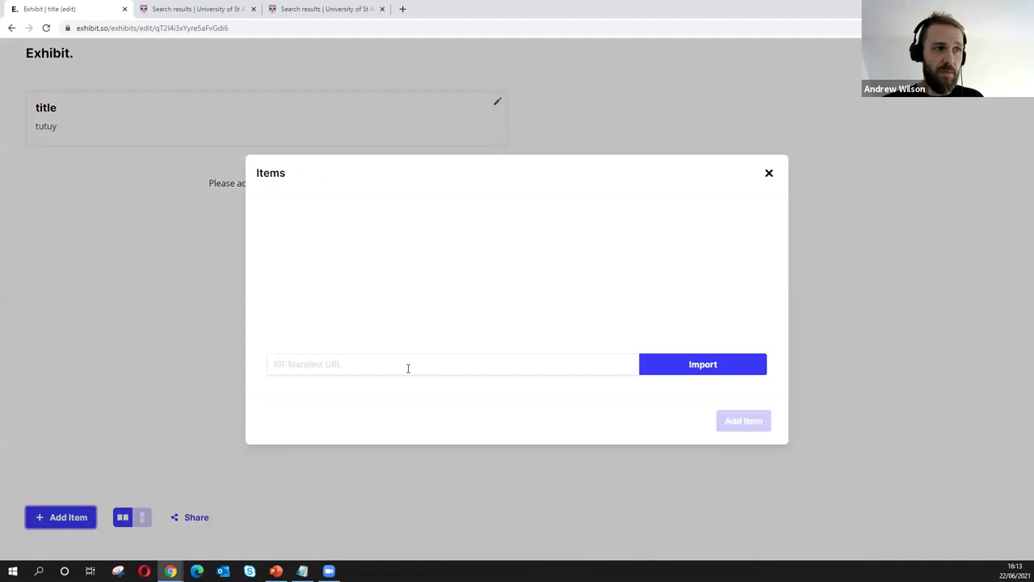
left_click(539, 367)
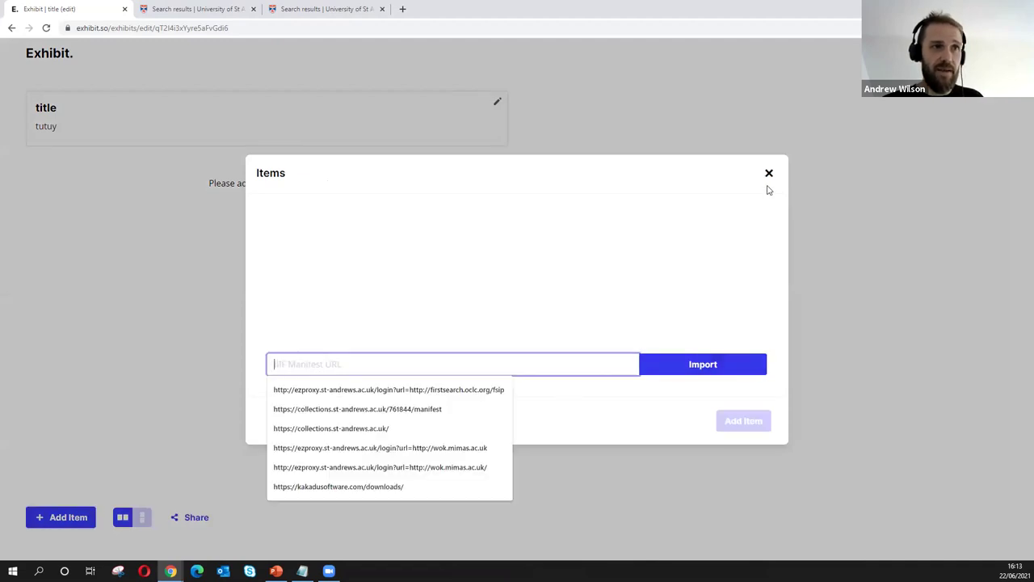
left_click(768, 173)
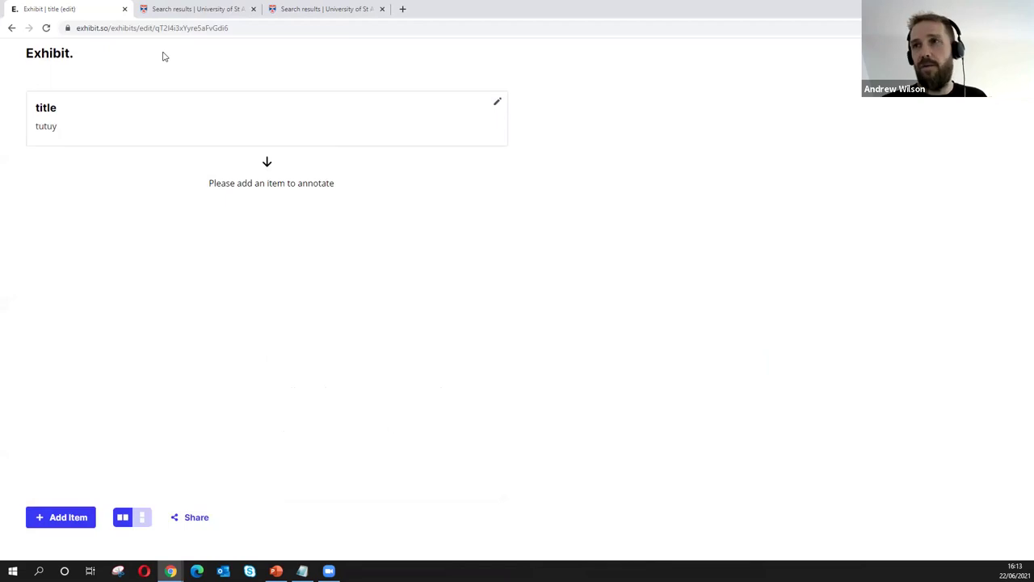
Step: Switch to the University of St Andrews Collections results and look through the records with 3D models
left_click(215, 11)
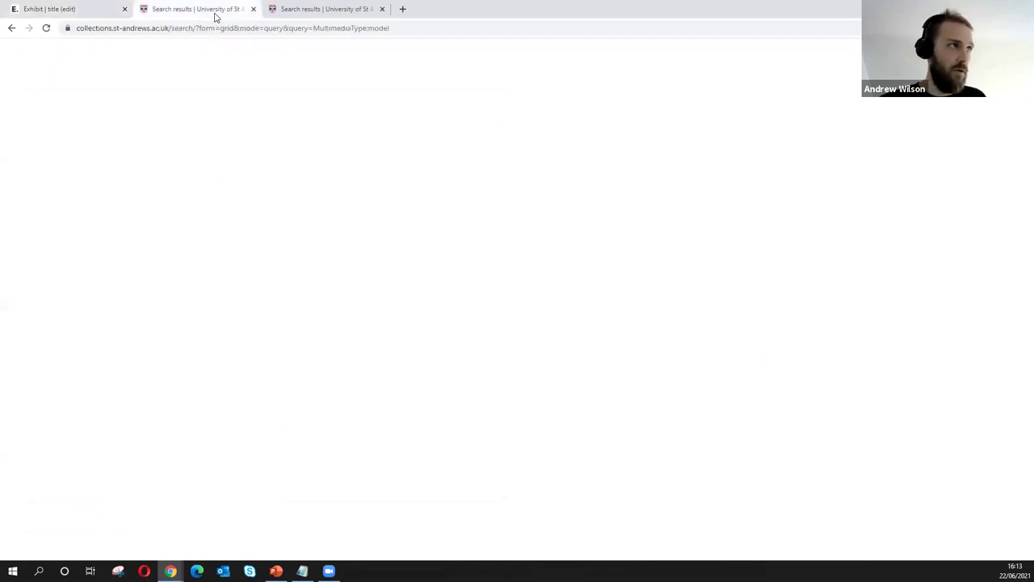
scroll(143, 208, "up", 15)
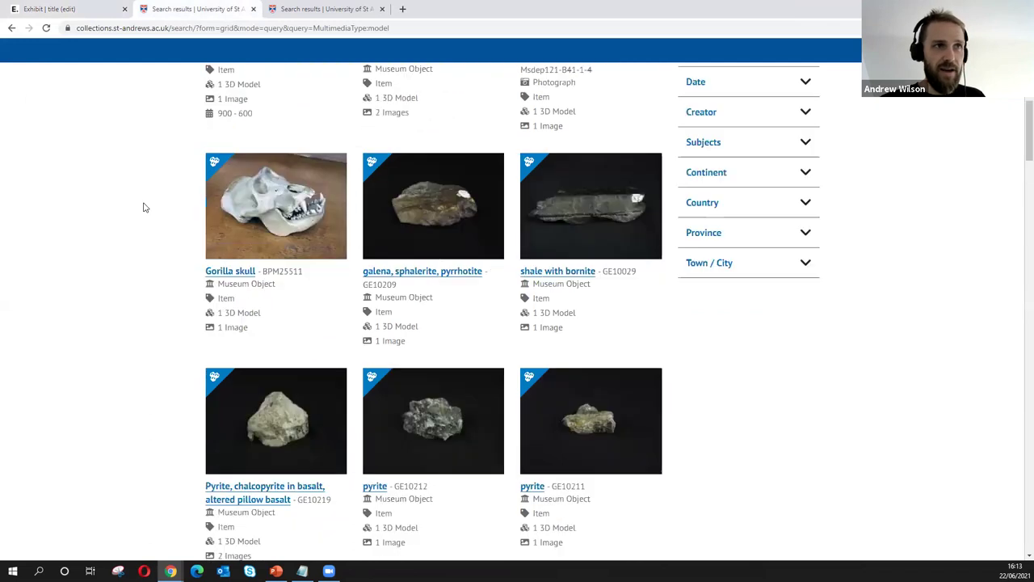
scroll(143, 207, "up", 4)
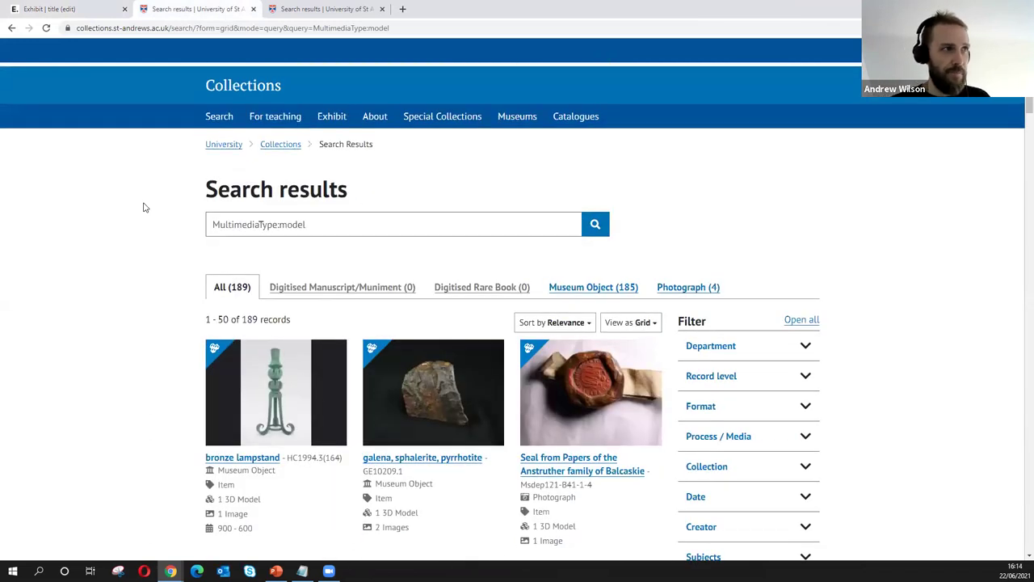
scroll(170, 300, "down", 1)
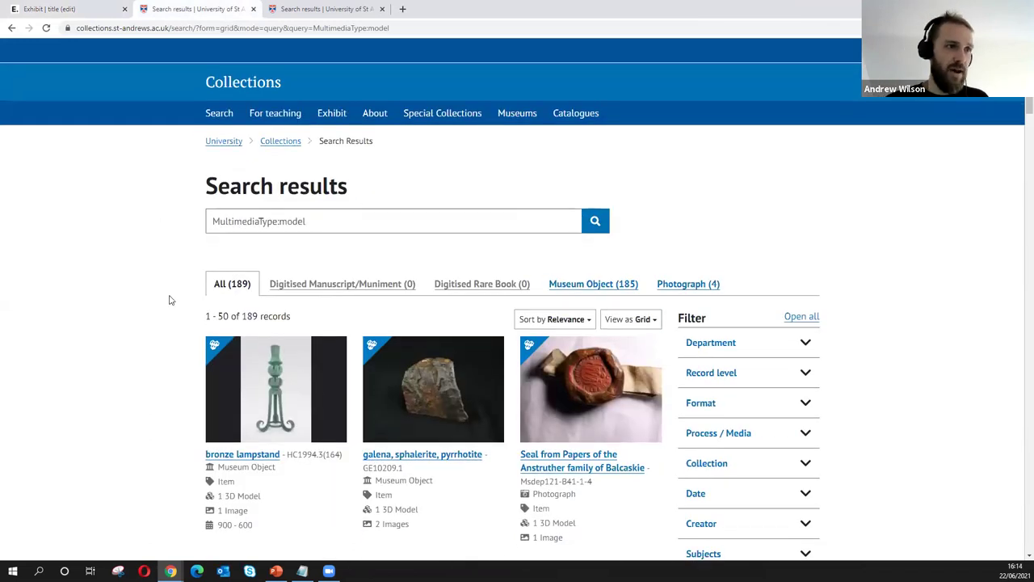
scroll(132, 215, "down", 4)
scroll(117, 230, "up", 5)
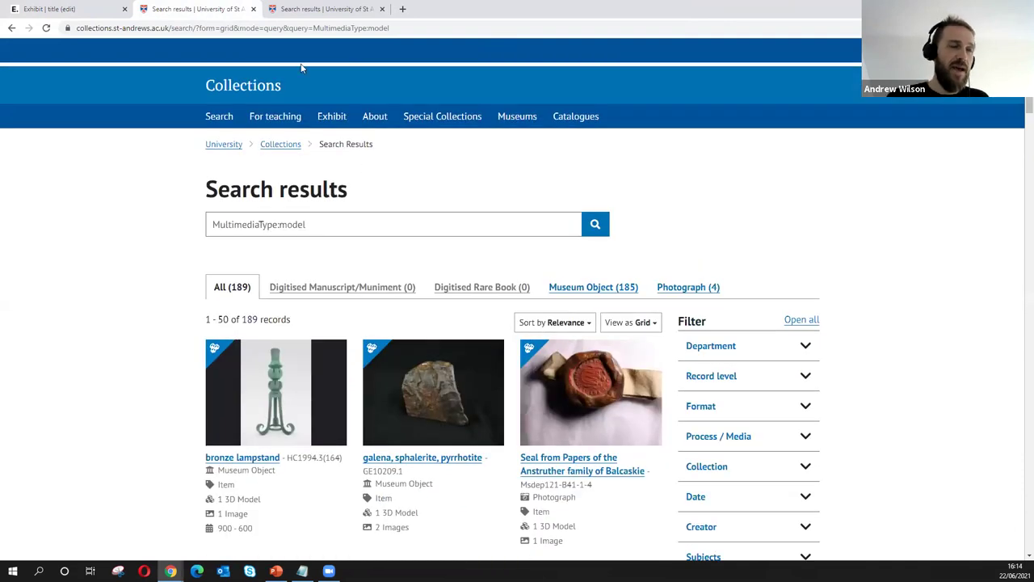
scroll(162, 255, "down", 5)
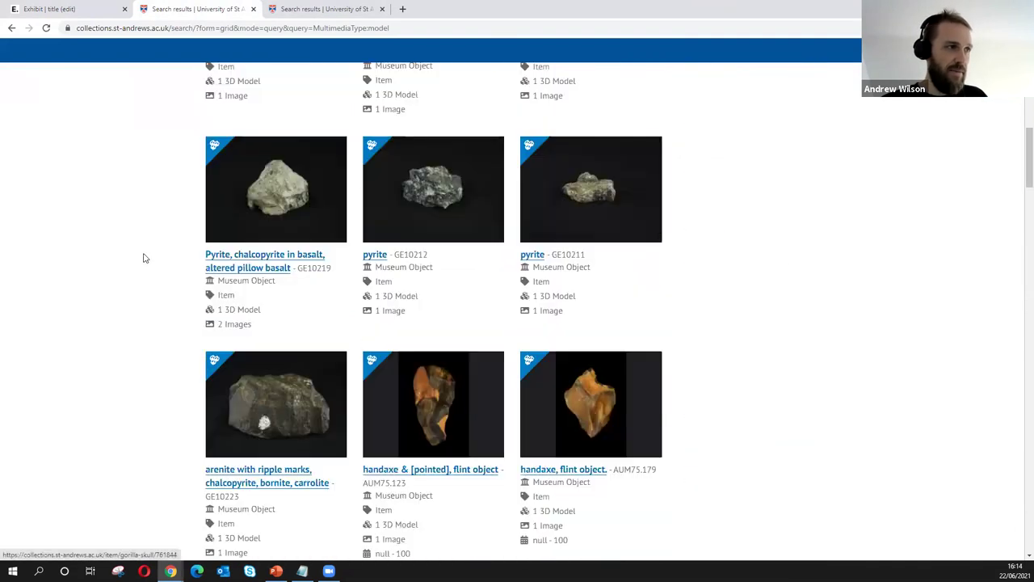
scroll(144, 257, "up", 3)
scroll(144, 257, "down", 4)
scroll(143, 257, "up", 1)
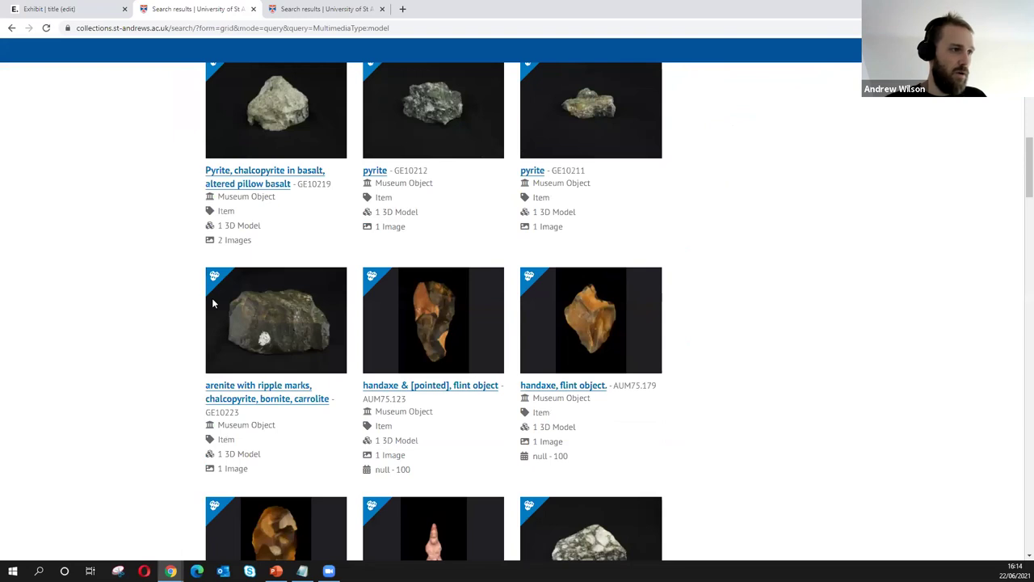
Step: Find and open the record for the "Procavia capensis skull Rock hyrax" among the 3D model results
scroll(212, 303, "down", 6)
left_click(259, 279)
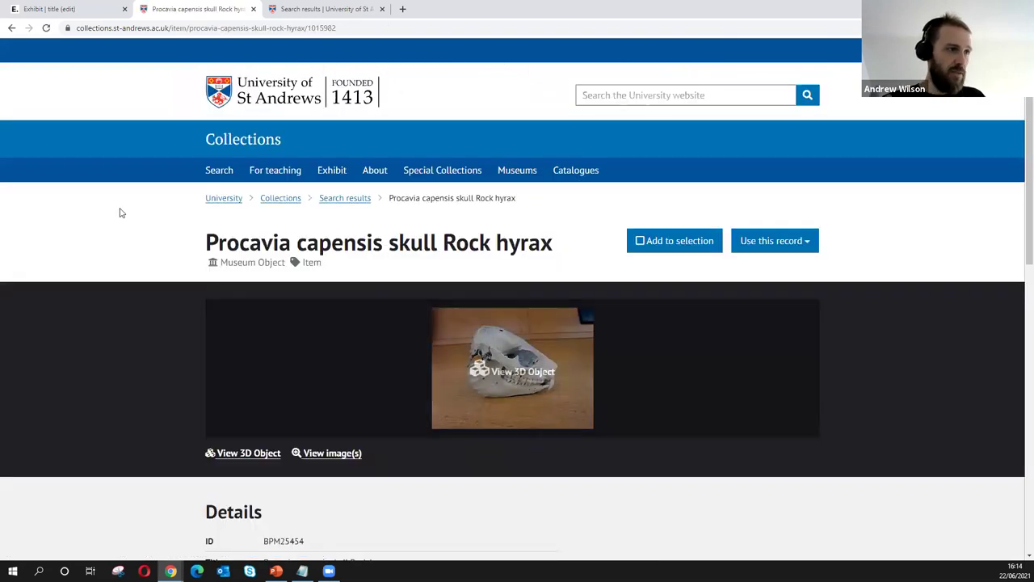
scroll(137, 353, "down", 2)
scroll(137, 354, "up", 1)
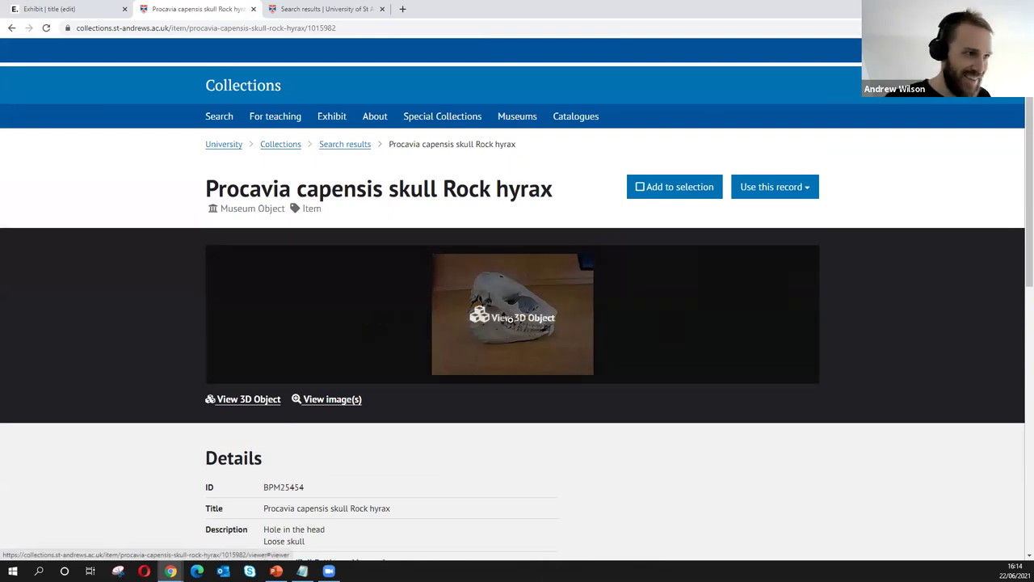
Step: Open the rock hyrax skull's 3D object in the viewer, rotate it and zoom in to inspect it
left_click(496, 316)
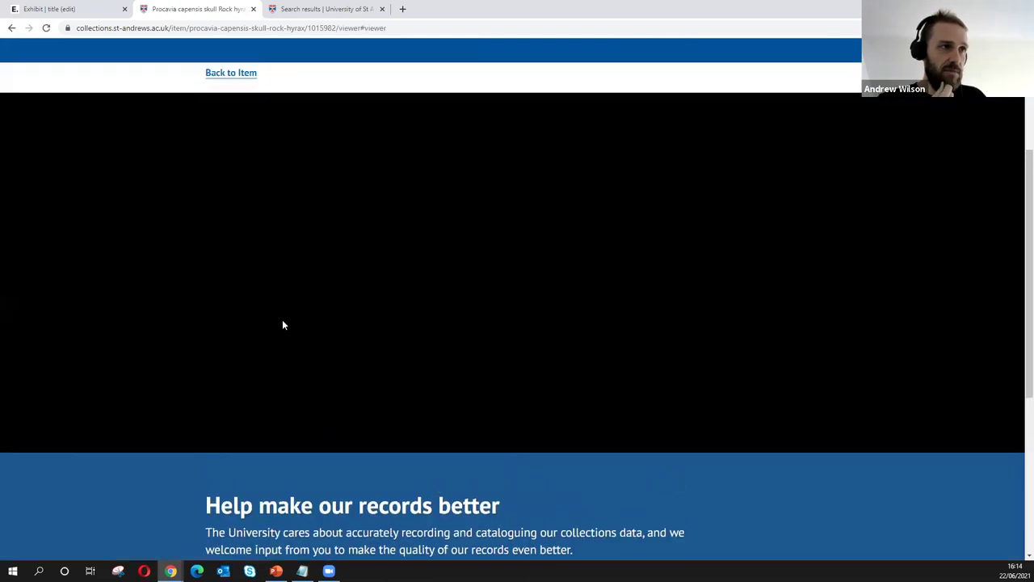
scroll(282, 325, "up", 1)
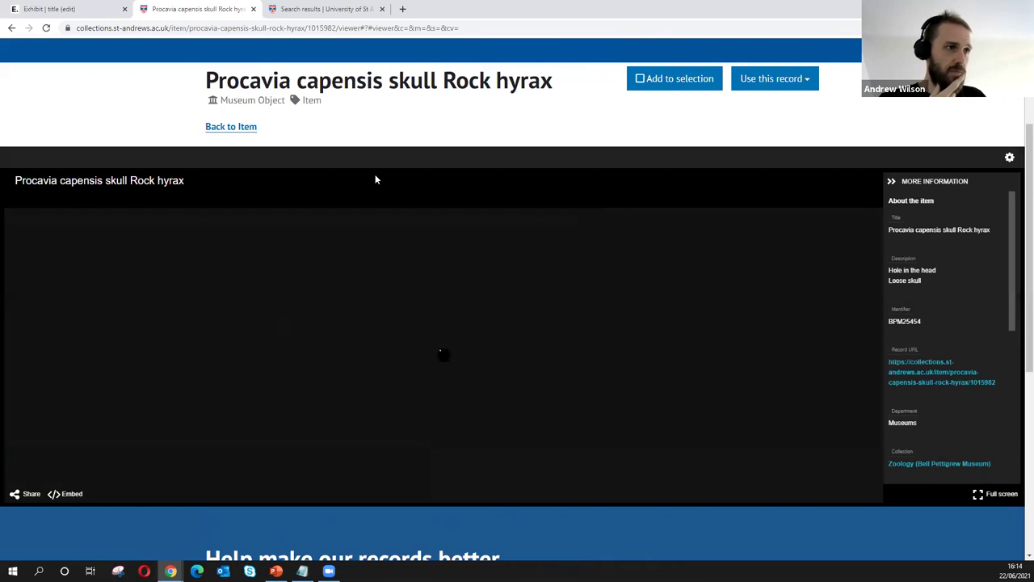
scroll(273, 421, "down", 1)
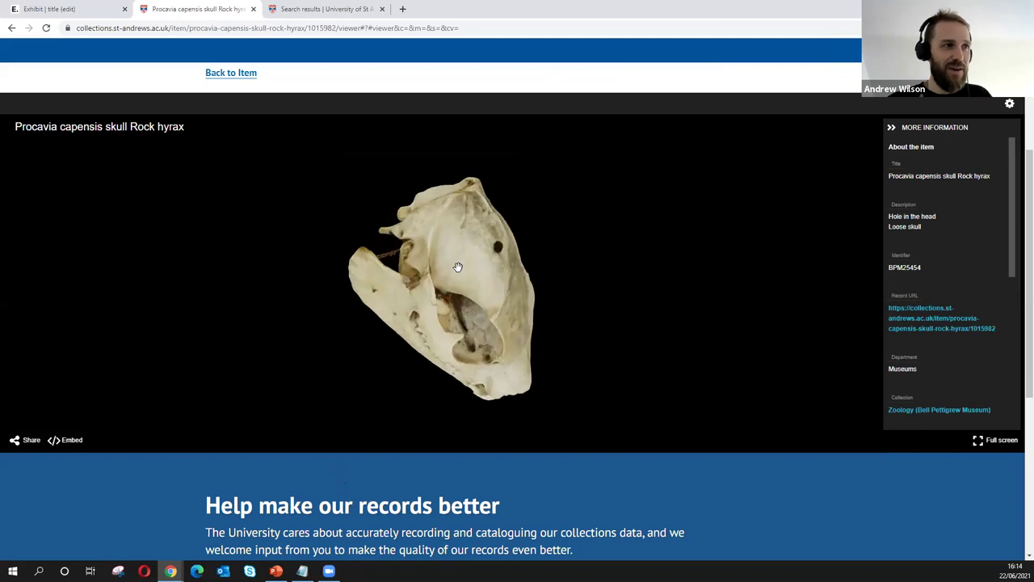
left_click_drag(458, 267, 571, 309)
scroll(412, 305, "up", 3)
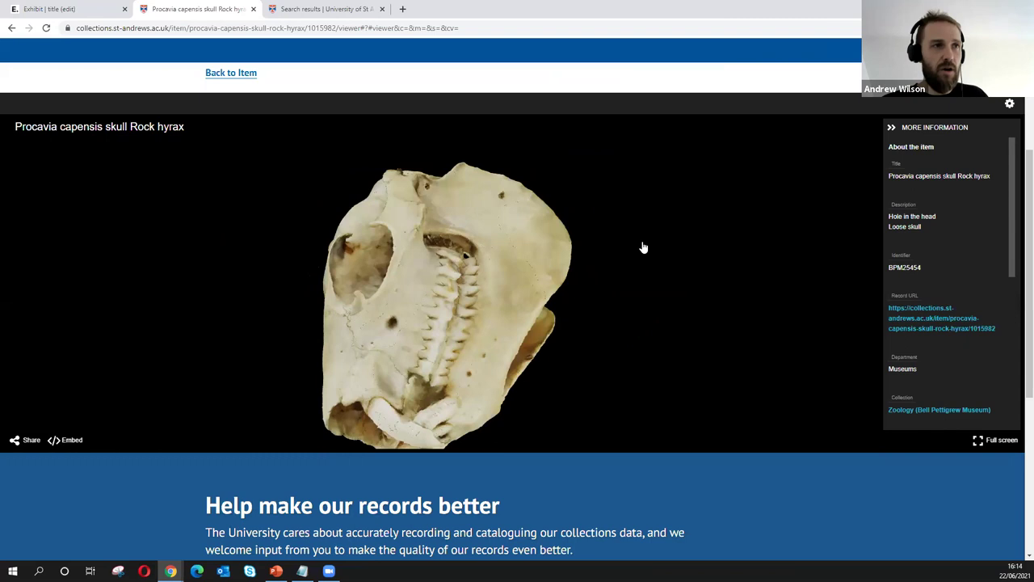
Step: Check the options for using the rock hyrax record, add the record to the selection and open My selection
scroll(643, 247, "up", 3)
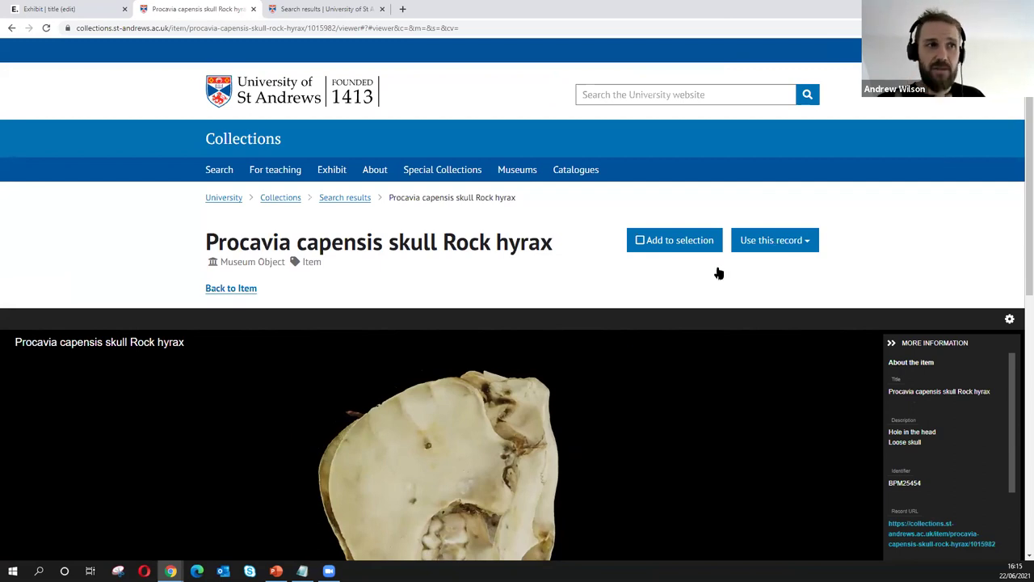
left_click(737, 244)
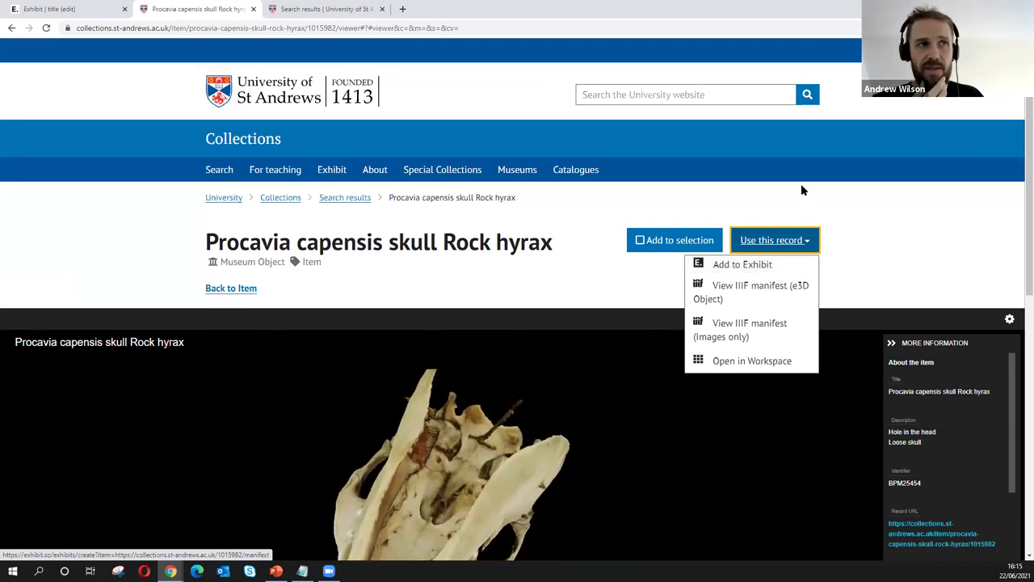
left_click(652, 241)
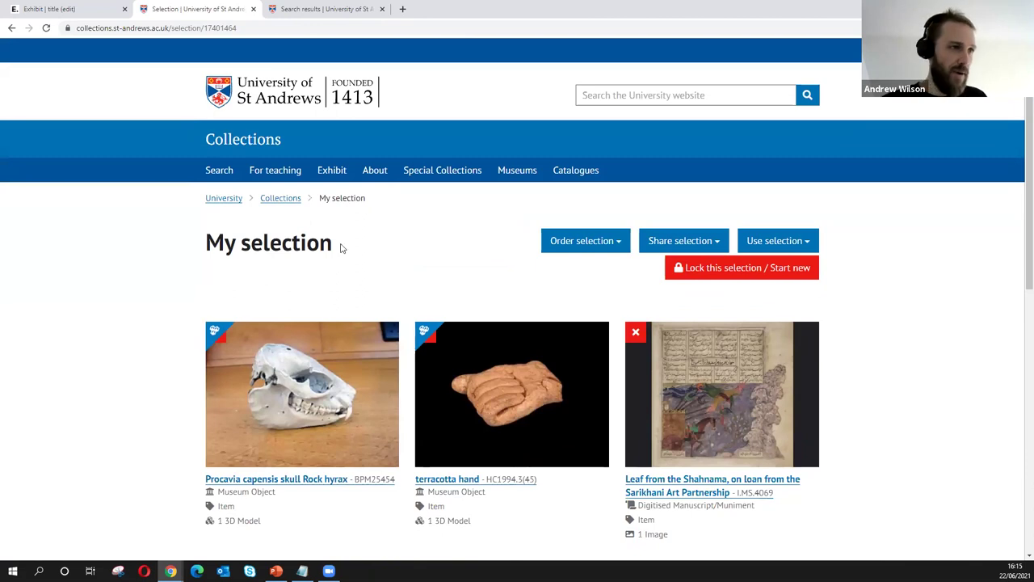
Step: Review the selected items and send the whole selection to a new exhibit
scroll(193, 248, "down", 2)
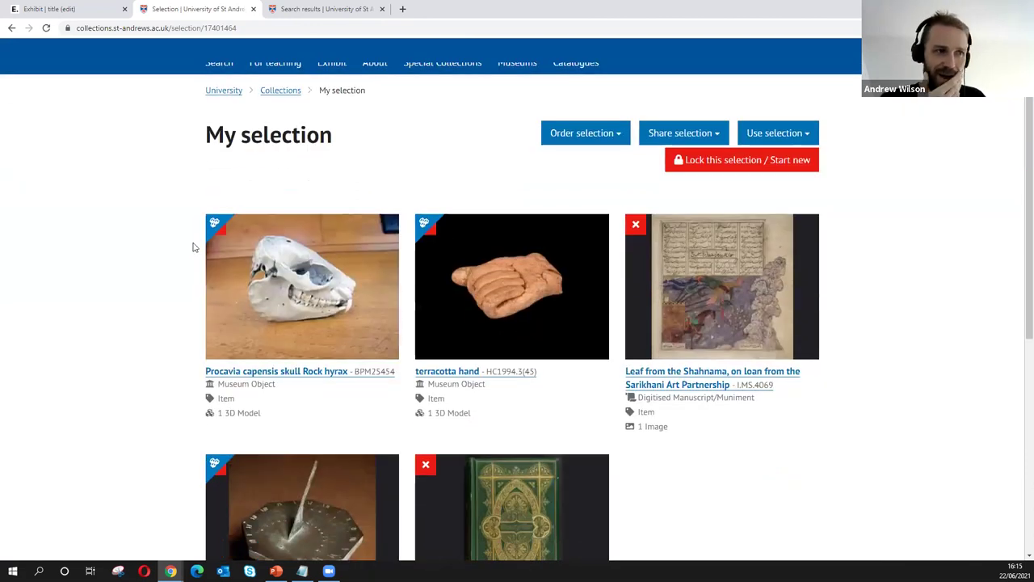
scroll(581, 279, "up", 2)
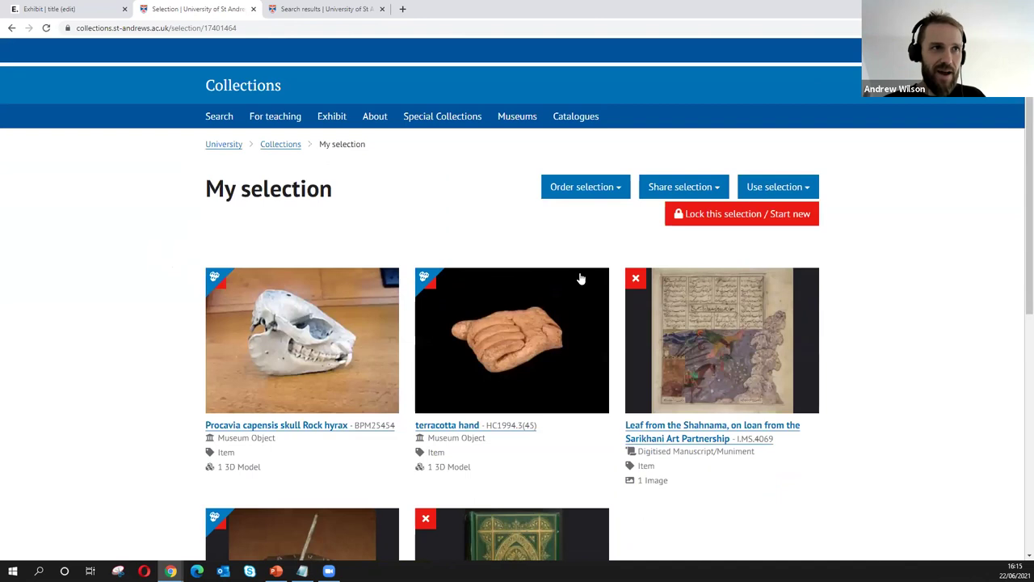
left_click(778, 188)
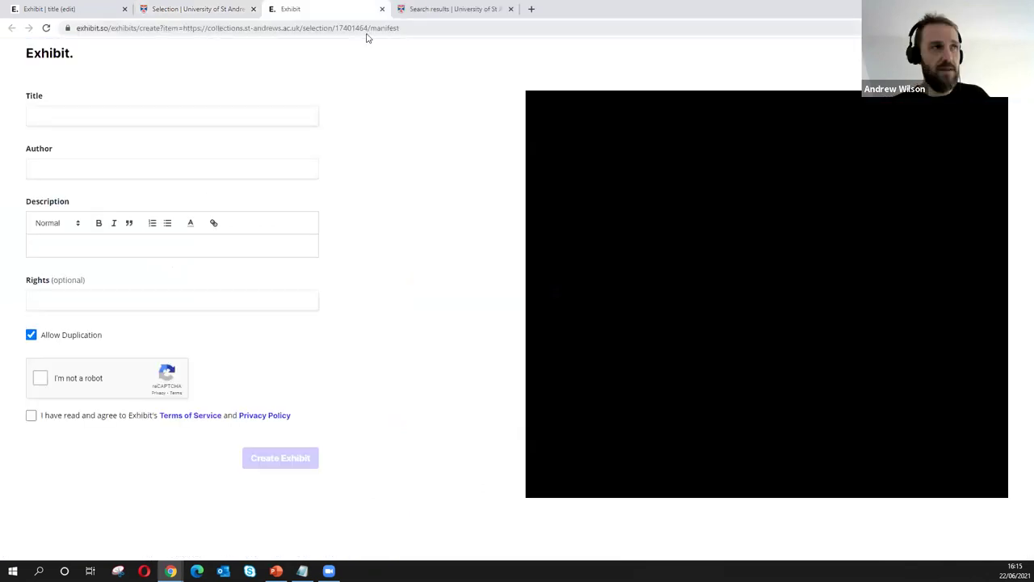
Step: Fill in the exhibit form with title "my exhibit", the author's name and description "jlkjljlkjlkj", pass the robot check and create the exhibit
left_click(105, 123)
type("my exhibit")
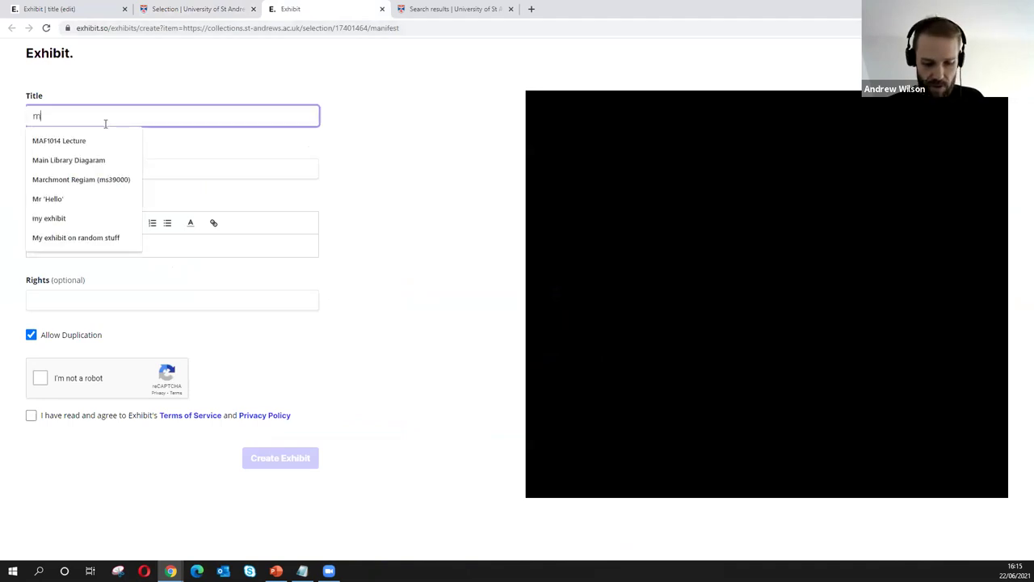
left_click(239, 185)
type("andrew")
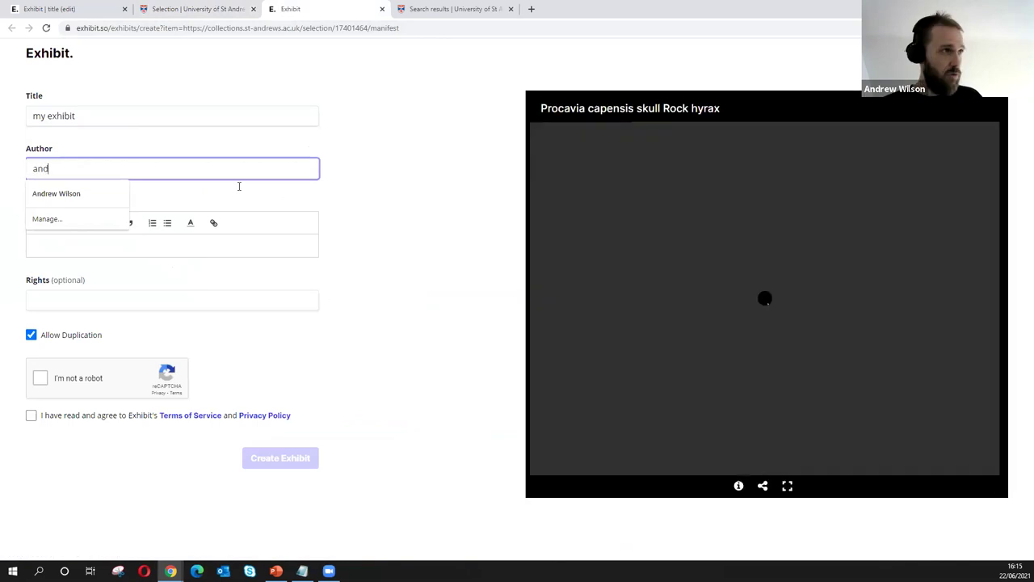
left_click(250, 229)
type("jlkjlkjlkj")
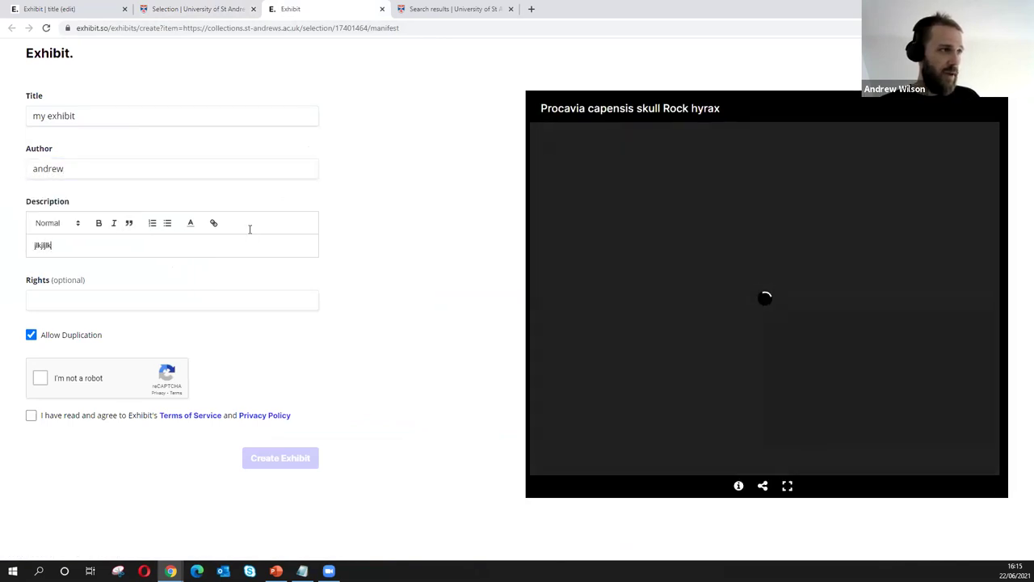
left_click(40, 379)
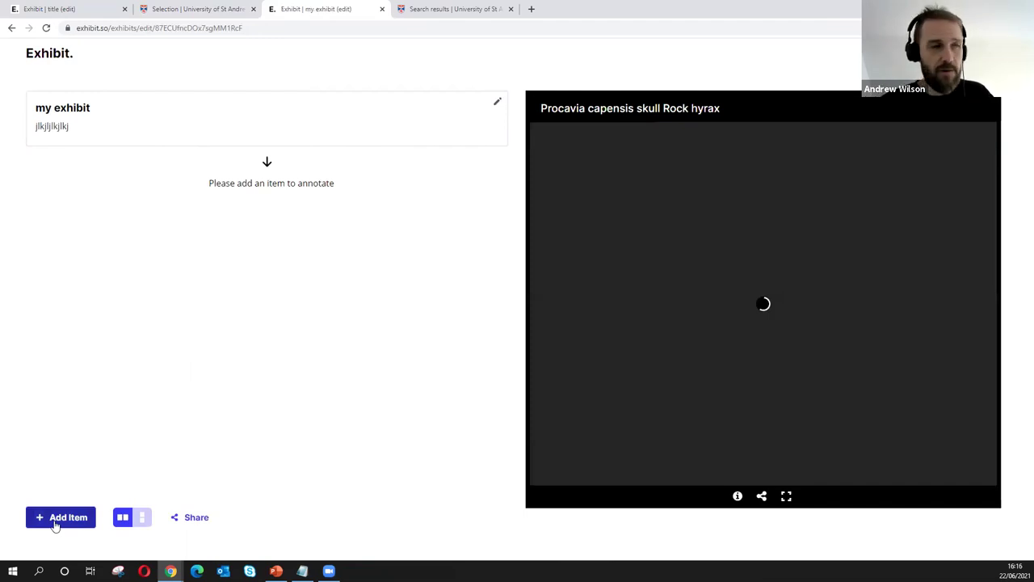
Step: Add the item "Leaf from the Shahnama, on loan from the Sarikhani Art Partnership" to the exhibit
left_click(57, 524)
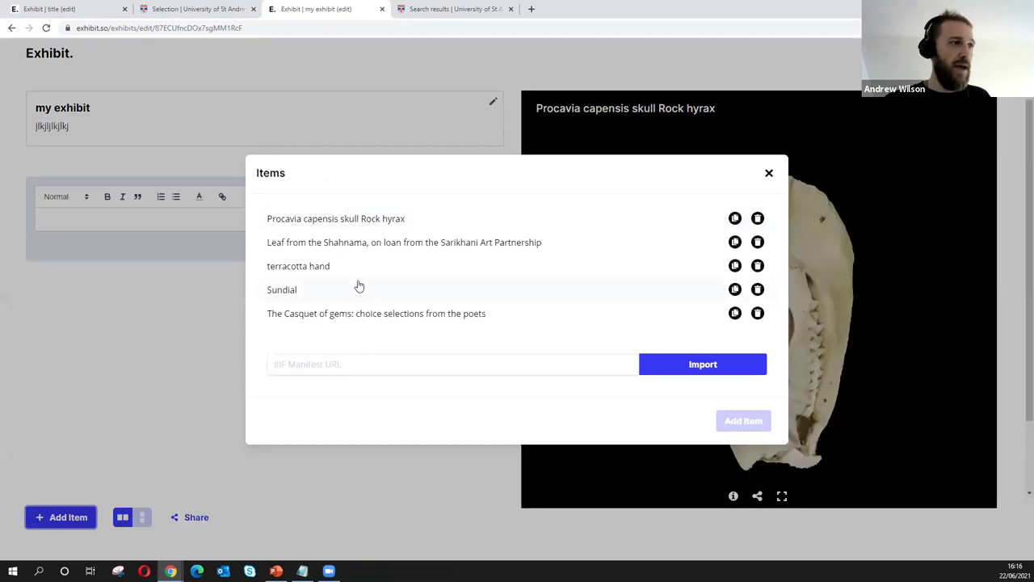
left_click(326, 247)
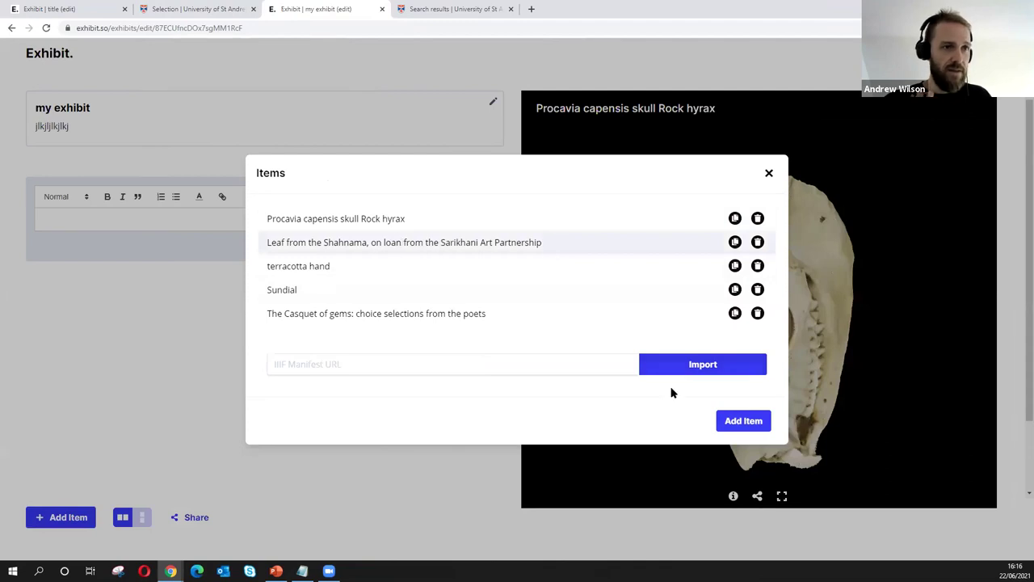
left_click(736, 421)
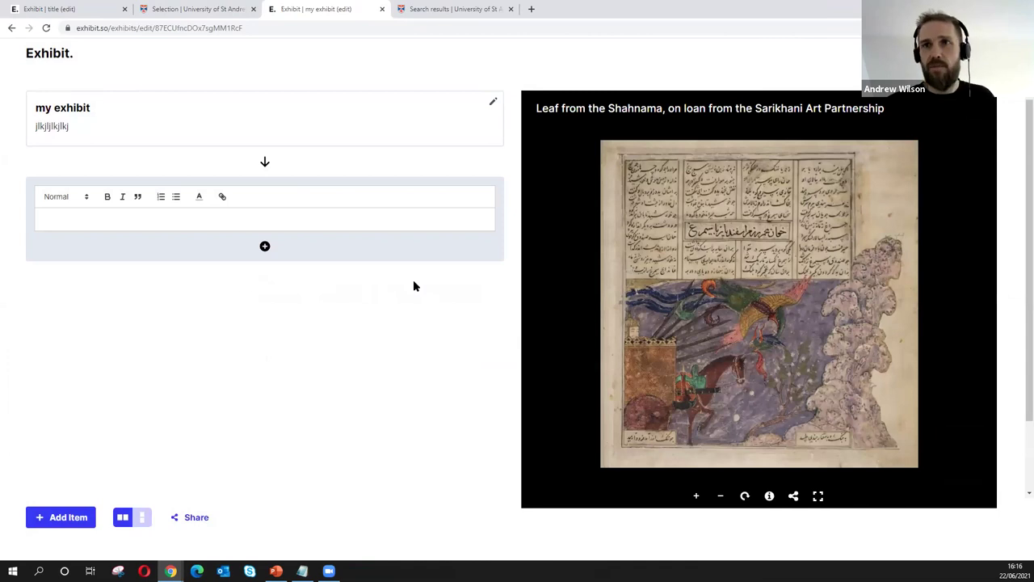
Step: Frame nearly the whole Shahnama leaf and add the annotation "overview of my manuscript"
left_click(747, 303)
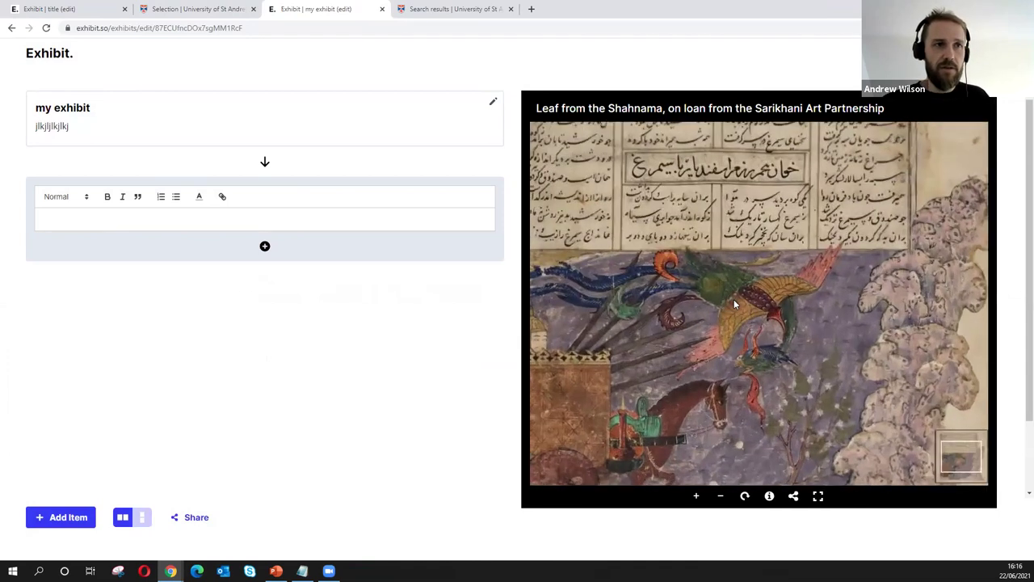
left_click(722, 276)
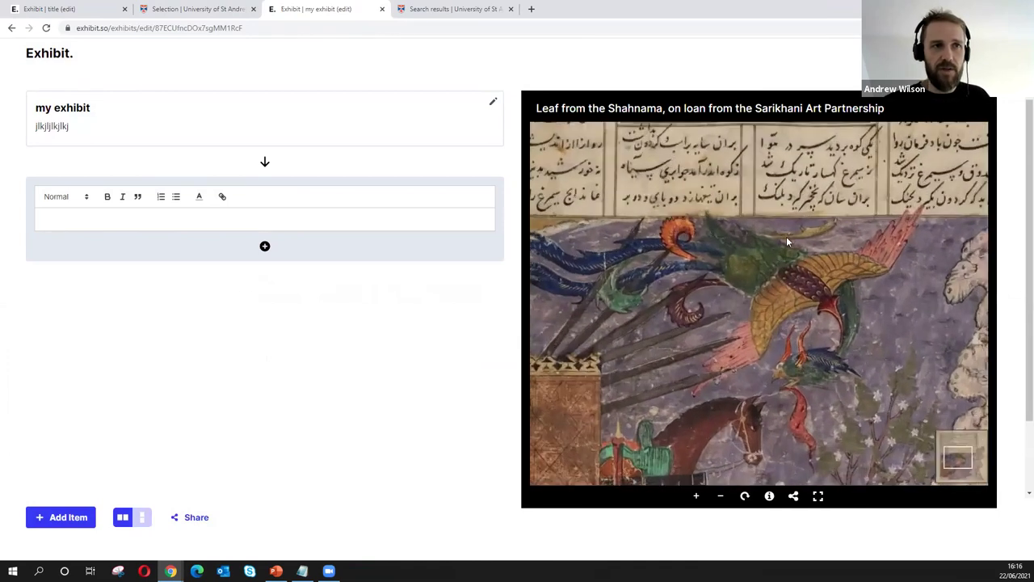
scroll(786, 251, "down", 4)
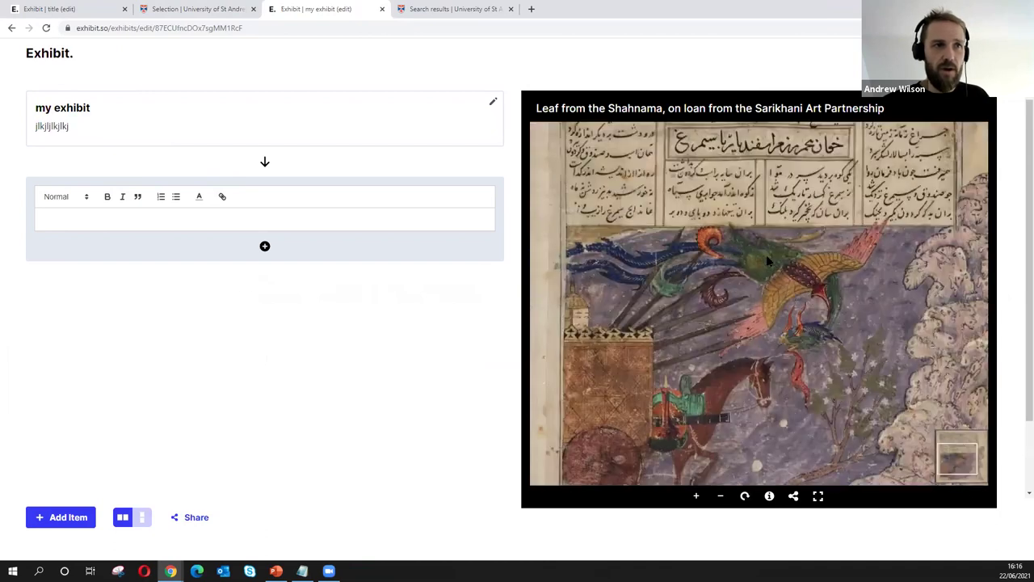
scroll(776, 267, "down", 4)
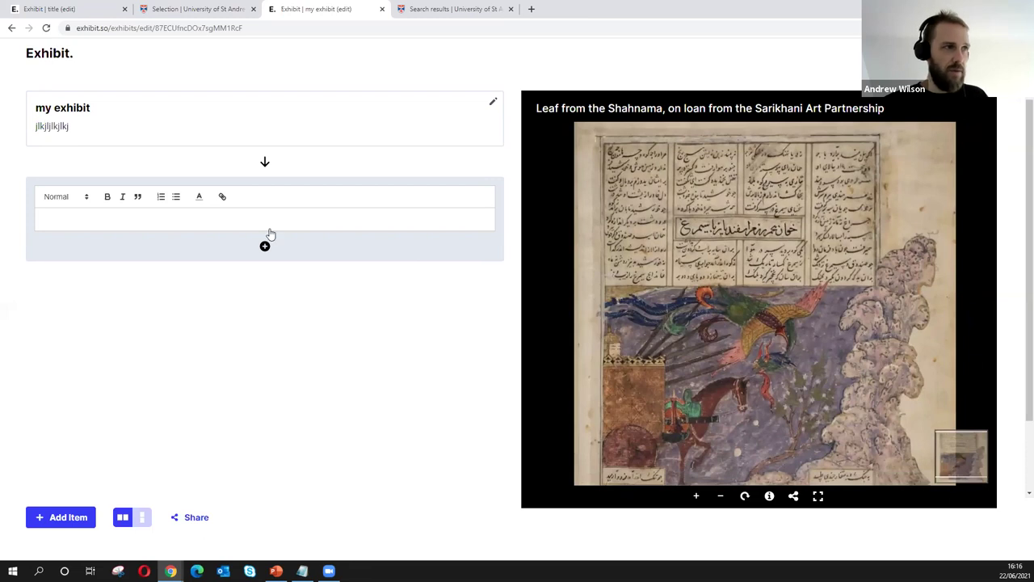
type("overview of")
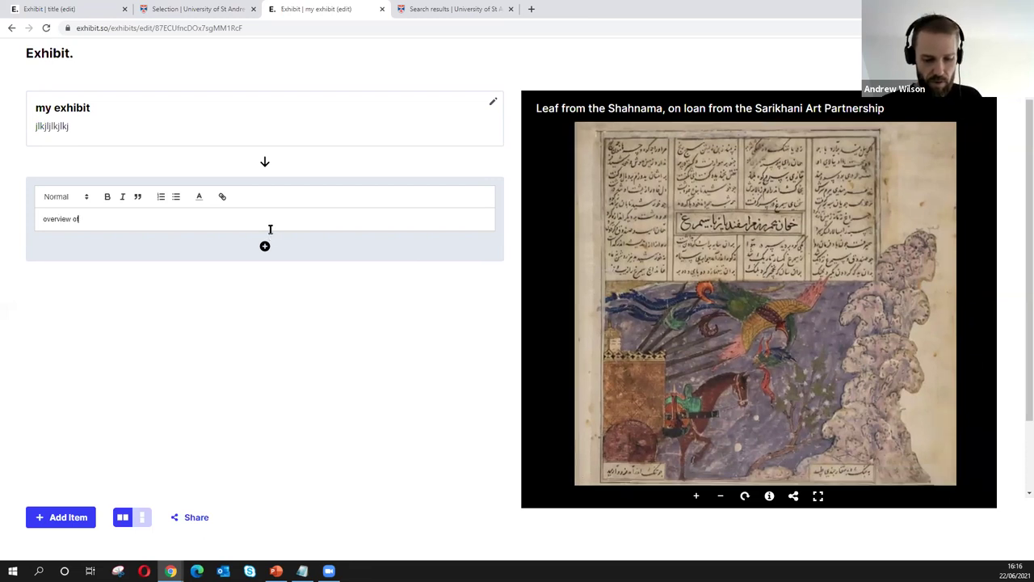
type(" my manuscript")
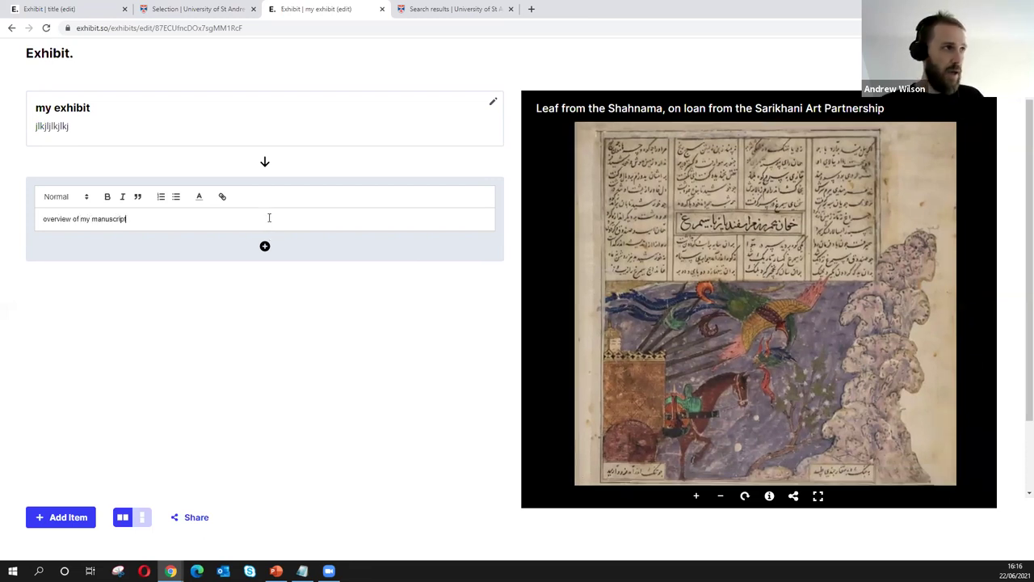
left_click(266, 247)
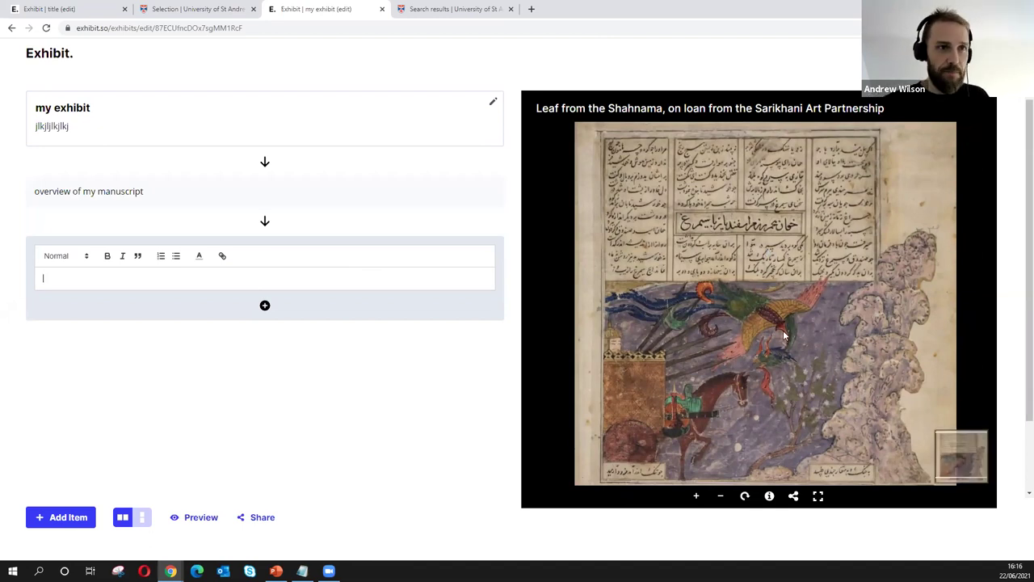
Step: Frame the large bird on the leaf close up and add the annotation "a bird"
scroll(791, 285, "up", 5)
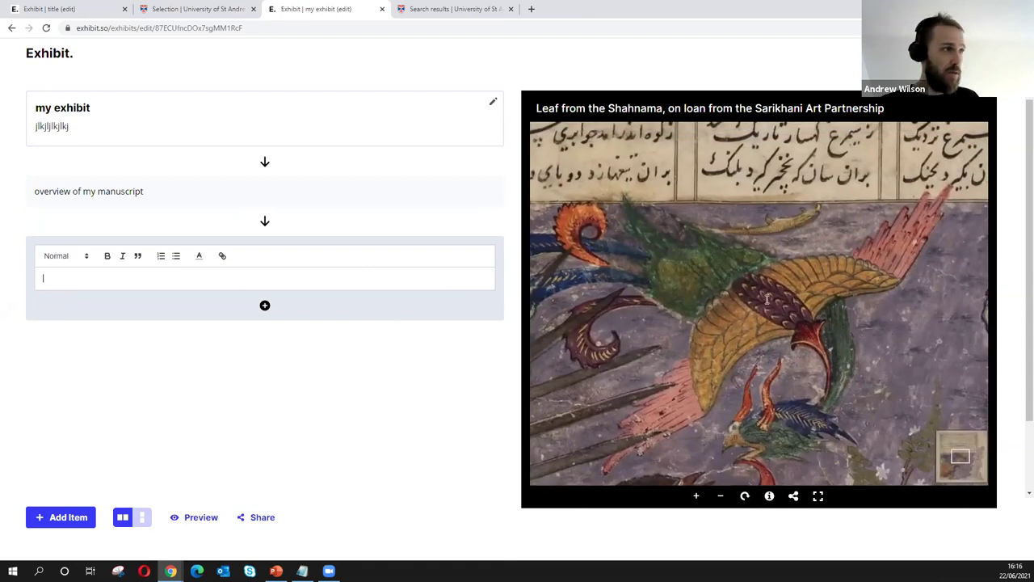
type("a bird")
key("Return")
Step: Frame the horse in the lower part of the leaf and write the annotation text "a horse"
scroll(706, 265, "down", 3)
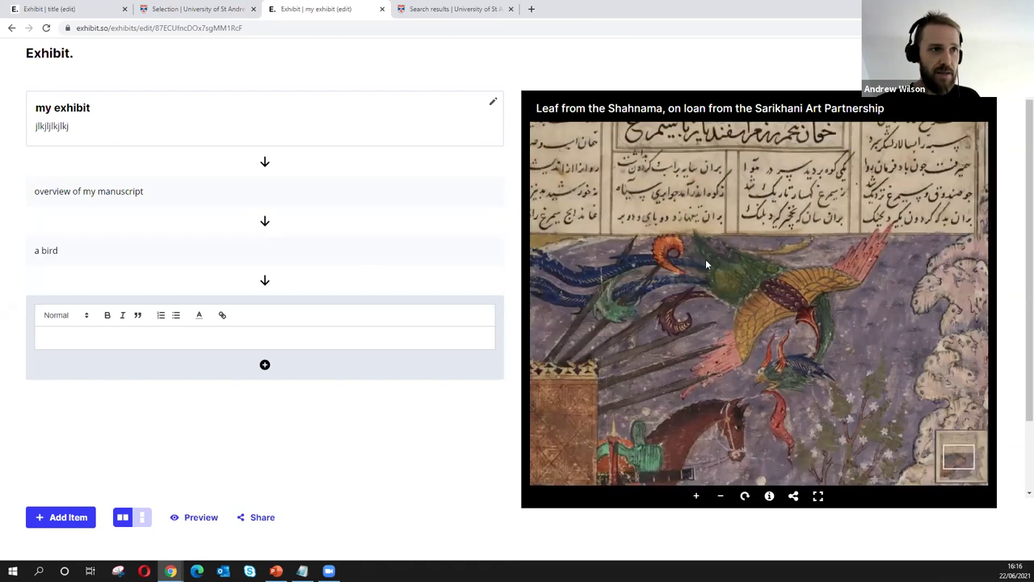
scroll(715, 242, "down", 3)
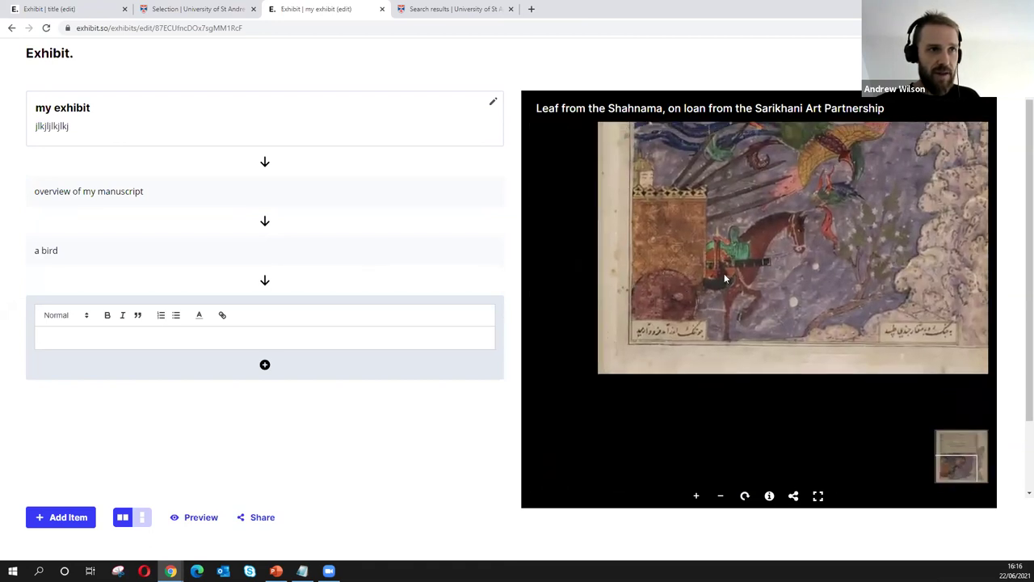
left_click(93, 366)
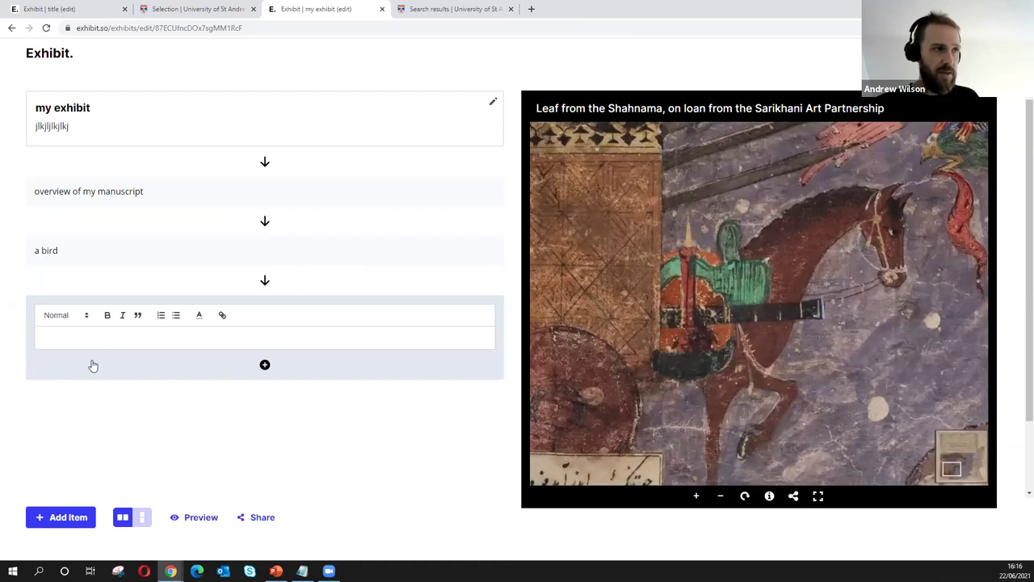
left_click(150, 331)
type("a horse")
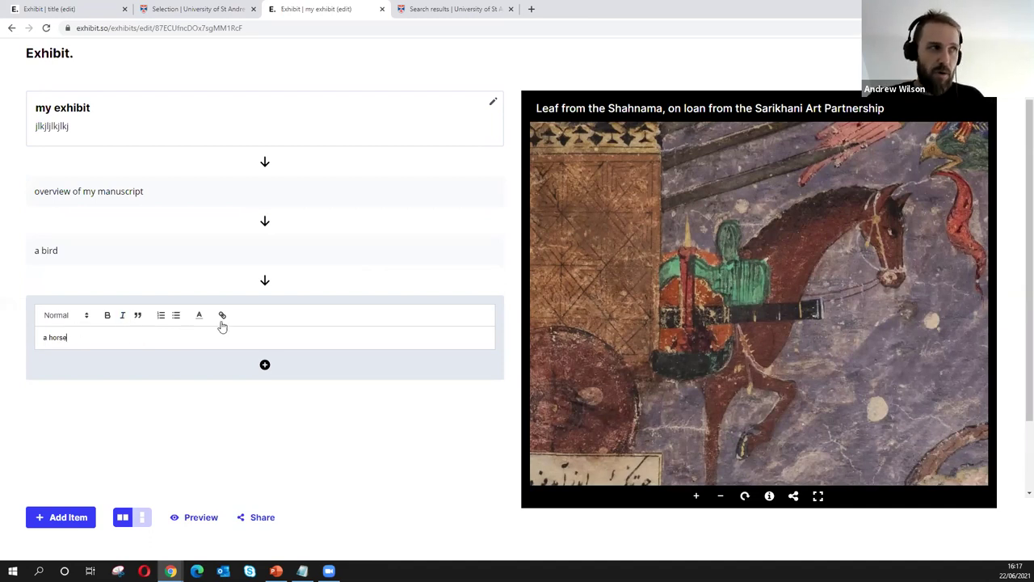
Step: Make the annotation text "a horse" bold and italic, and add the annotation to the exhibit
left_click_drag(28, 345, 139, 335)
left_click(106, 319)
left_click(122, 315)
left_click(265, 364)
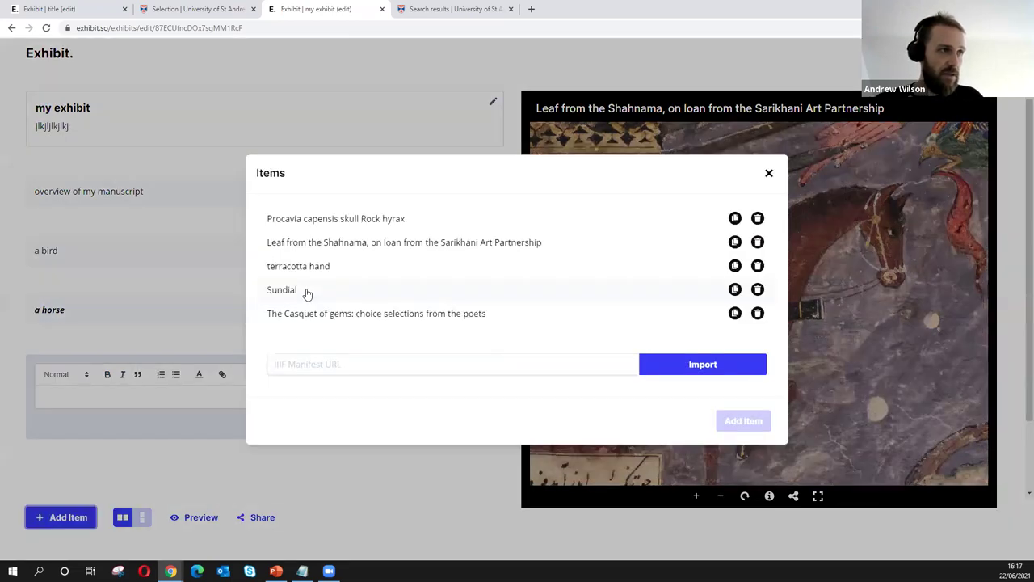
Step: Add the Sundial item to the exhibit and annotate its side view with "side vie wof sundial"
left_click(307, 292)
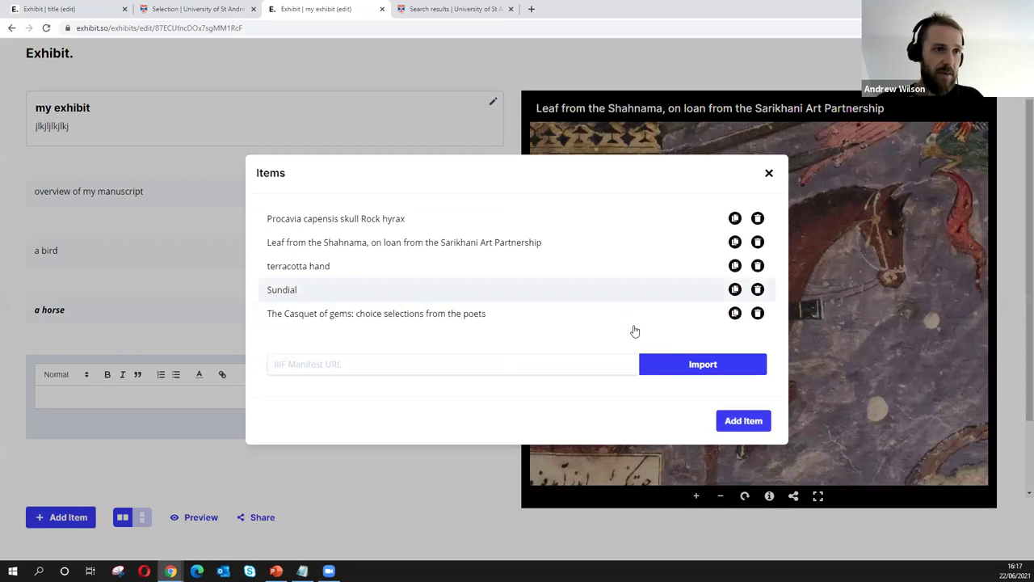
left_click(747, 421)
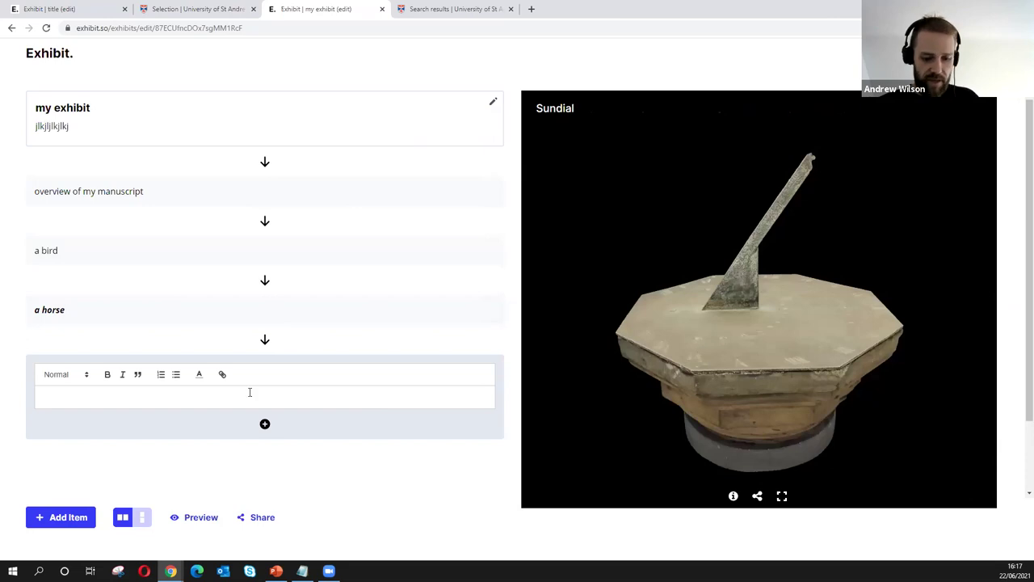
type("side vie wo")
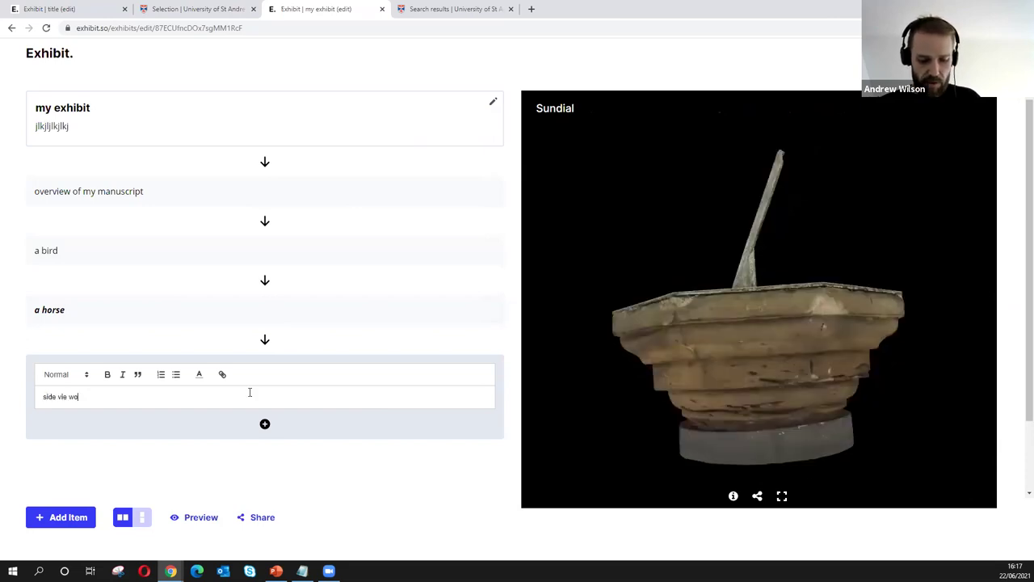
type("f sundial")
left_click(277, 429)
Step: Annotate the sundial seen from above as "top", its face close up as "dial" and its underside as "bottom"
left_click_drag(693, 321, 745, 420)
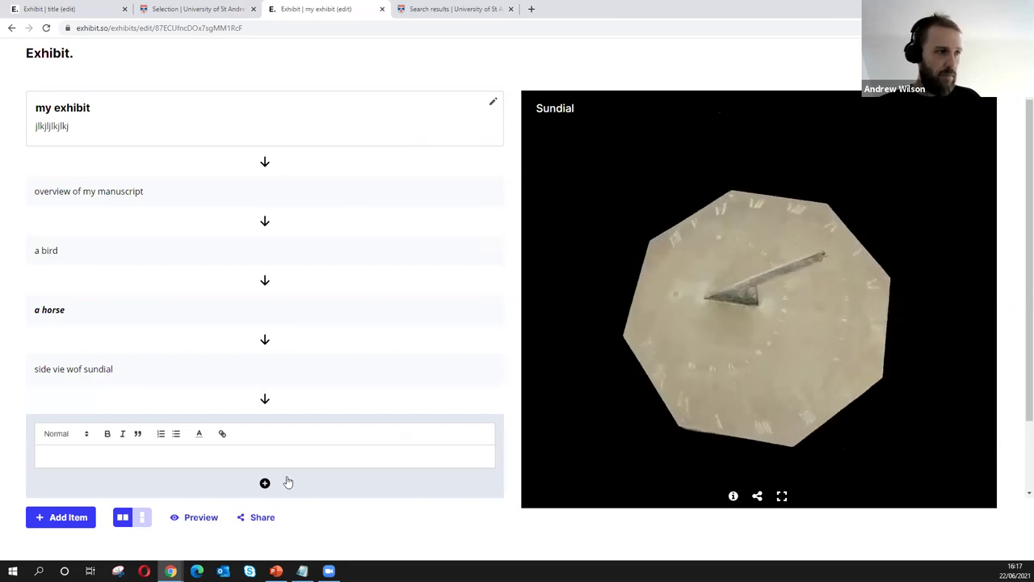
double_click(720, 298)
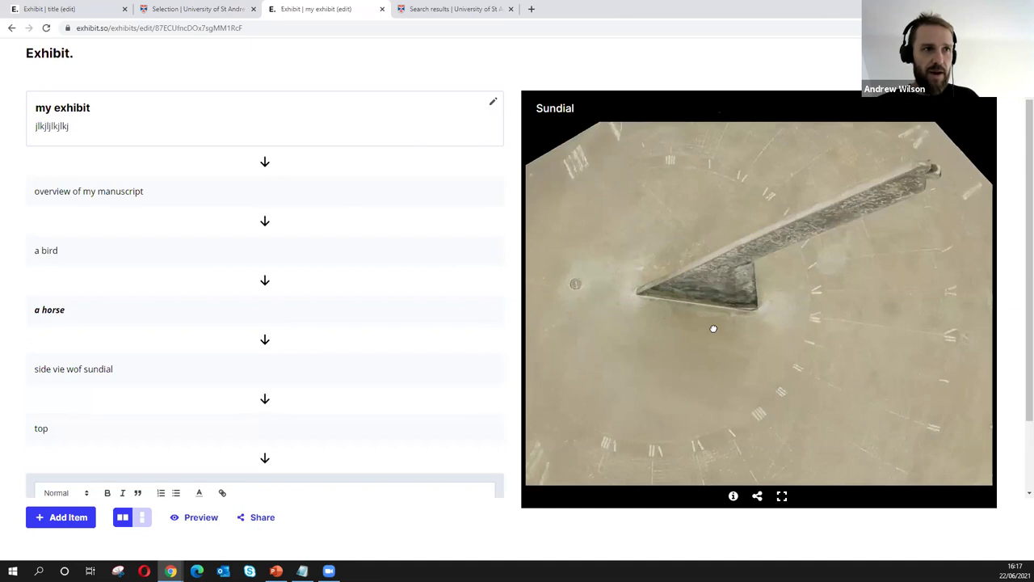
scroll(246, 430, "down", 1)
type("dial")
left_click(264, 455)
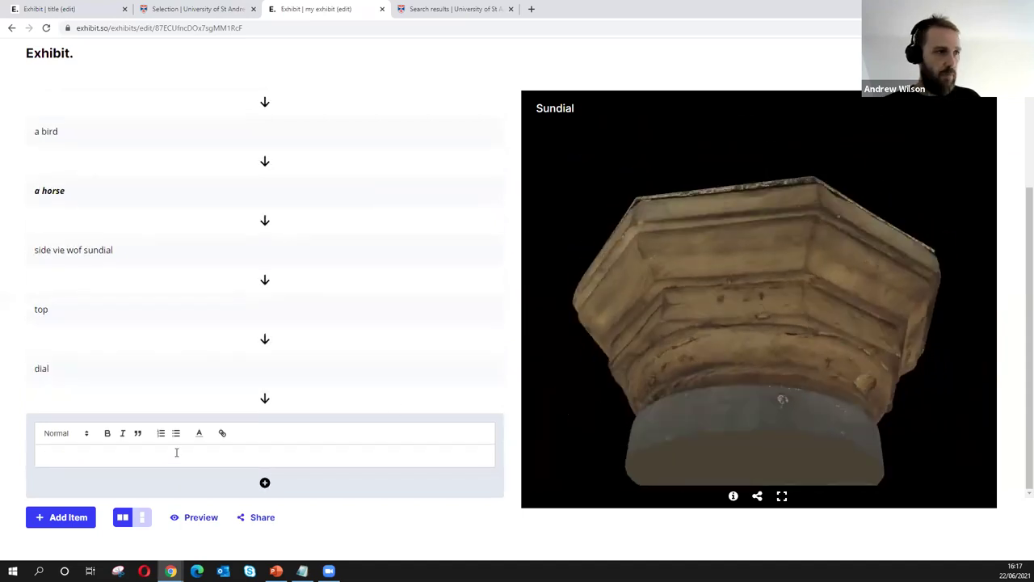
type("bottom")
left_click(264, 483)
Step: Add the item "The Casquet of gems: choice selections from the poets" to the exhibit
left_click(61, 517)
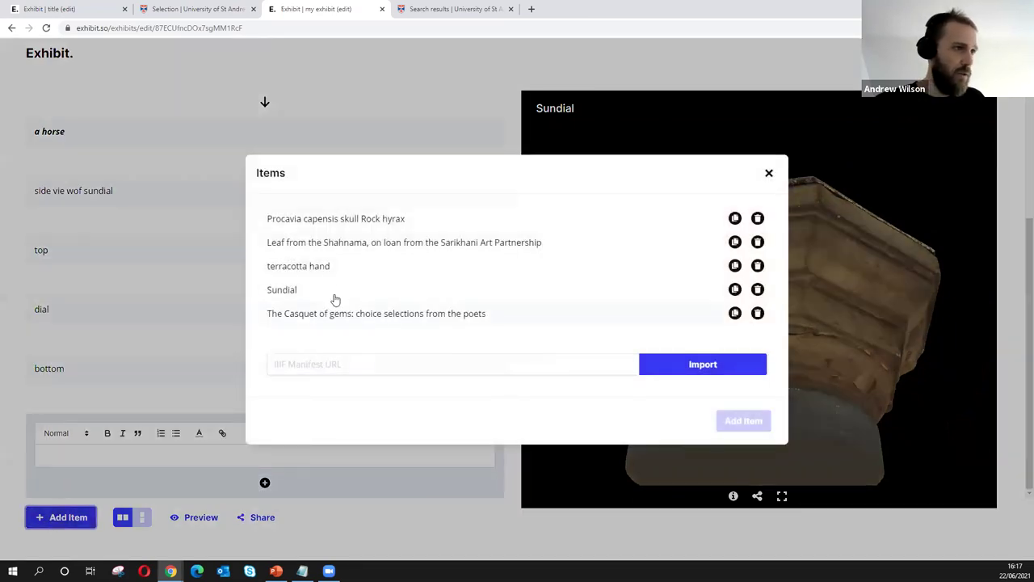
left_click(346, 316)
left_click(744, 420)
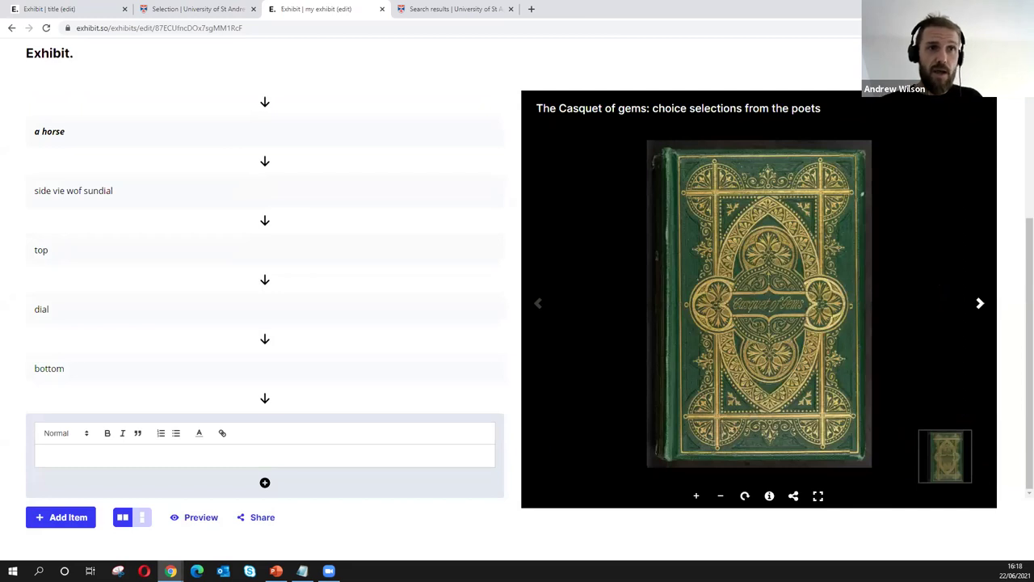
Step: Frame the oval engraving on the book's title page and add the annotation "painting"
left_click(980, 305)
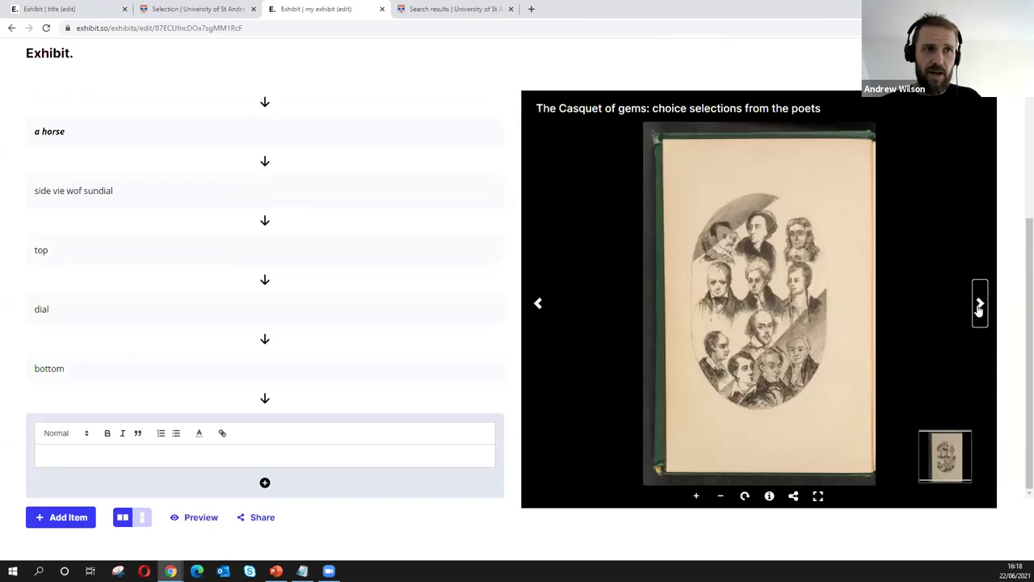
left_click(980, 304)
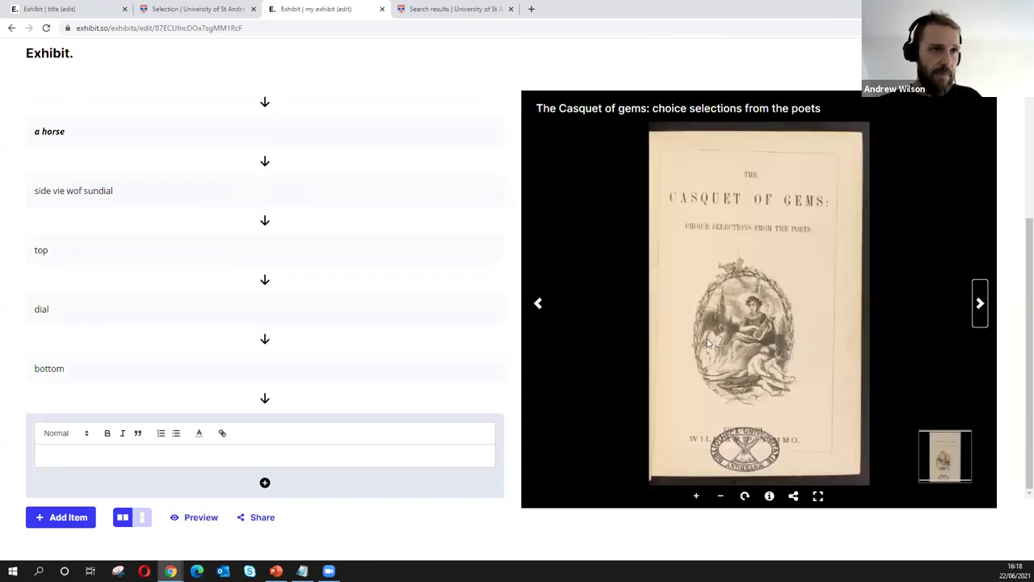
left_click(735, 348)
left_click(204, 445)
type("photogr")
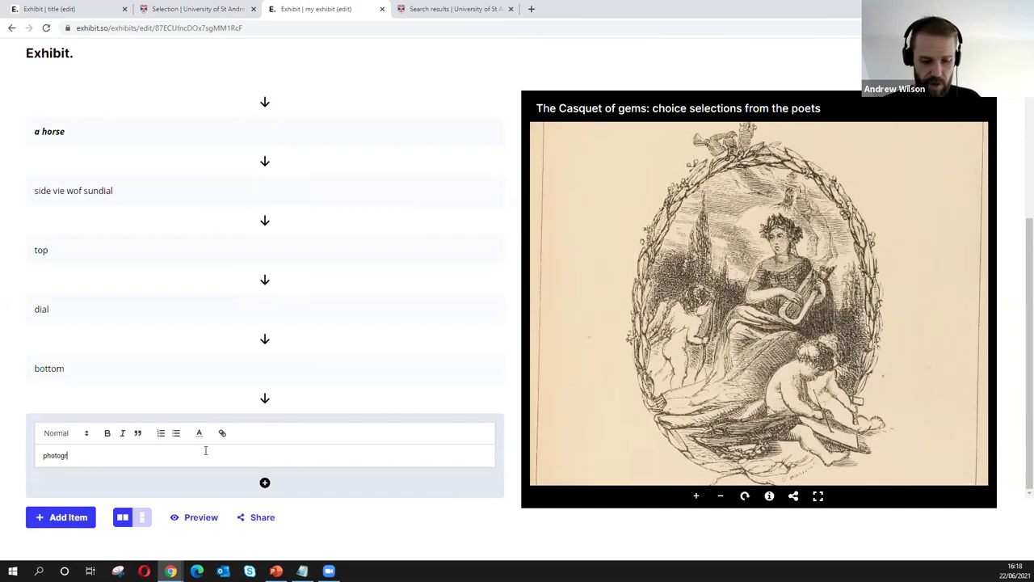
key("BackSpace")
key("BackSpace")
key("BackSpace")
key("BackSpace")
key("BackSpace")
key("BackSpace")
type("painting")
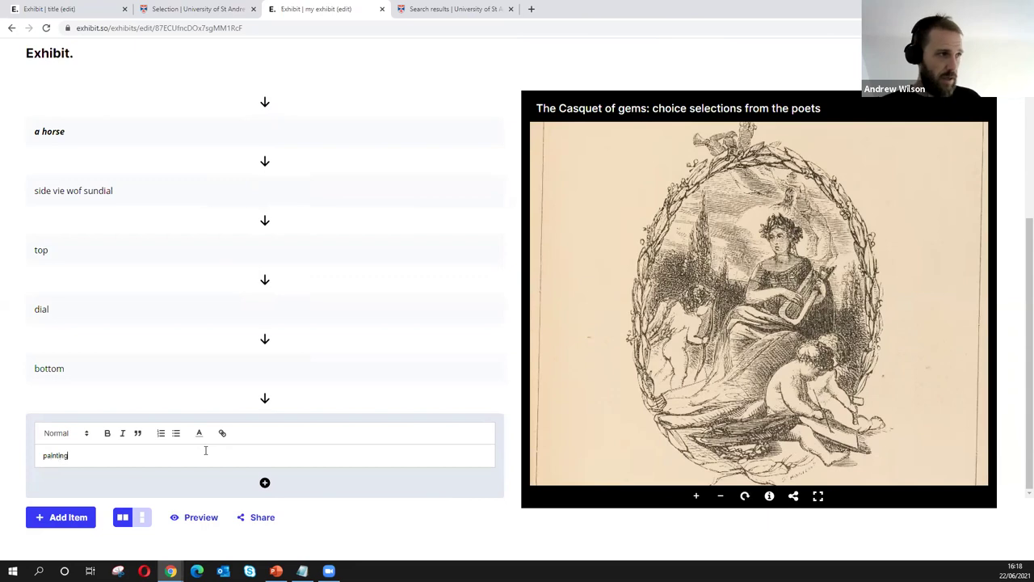
left_click(264, 482)
Step: Frame the poem "To God, in his sickness" in the book and add the annotation "to god in his sickness"
scroll(789, 267, "down", 2)
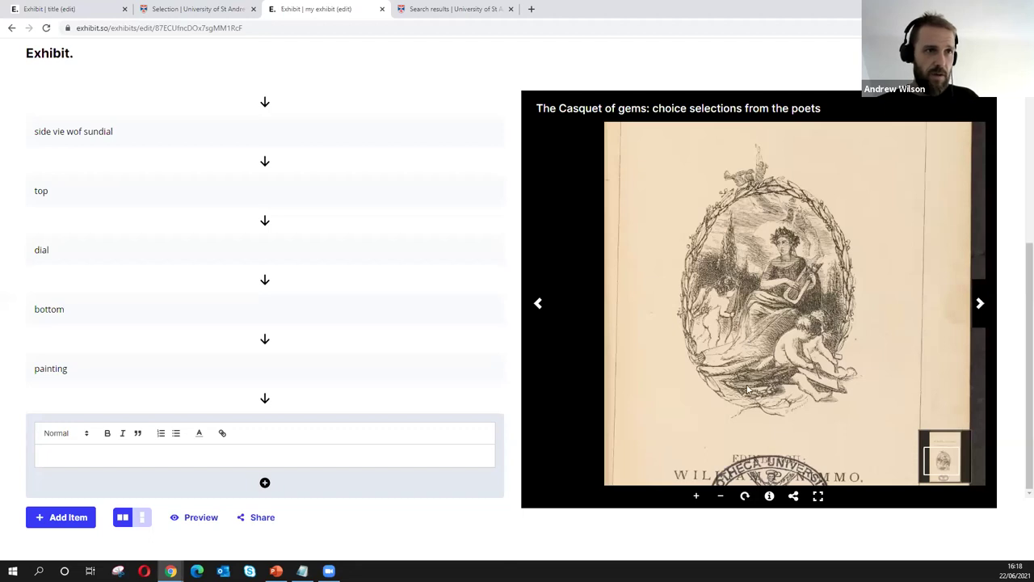
left_click(350, 453)
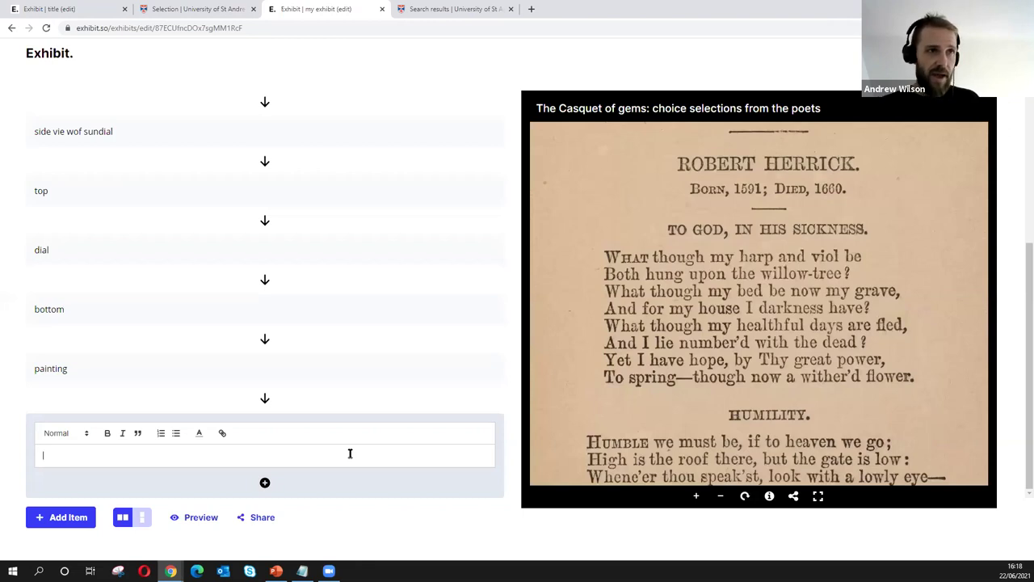
type("to god in his sickness")
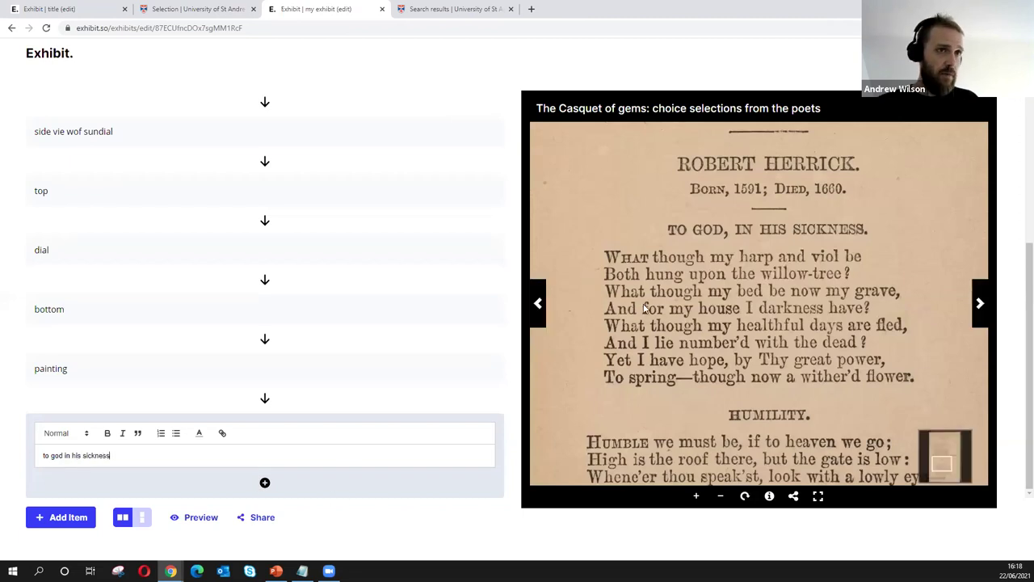
scroll(728, 259, "up", 3)
left_click(265, 483)
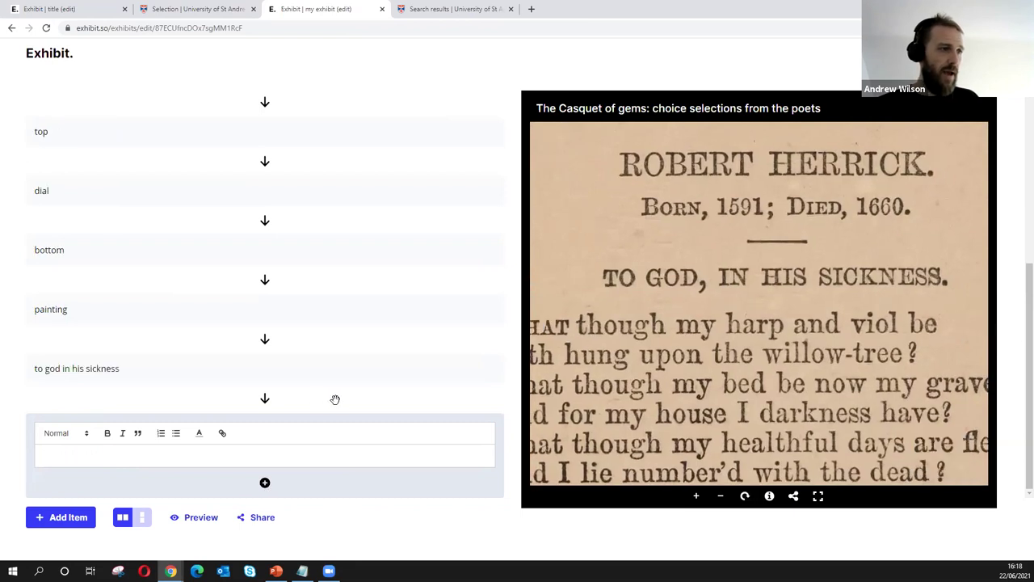
Step: Reorder the book's annotations so that "painting" comes after "to god in his sickness"
left_click(70, 367)
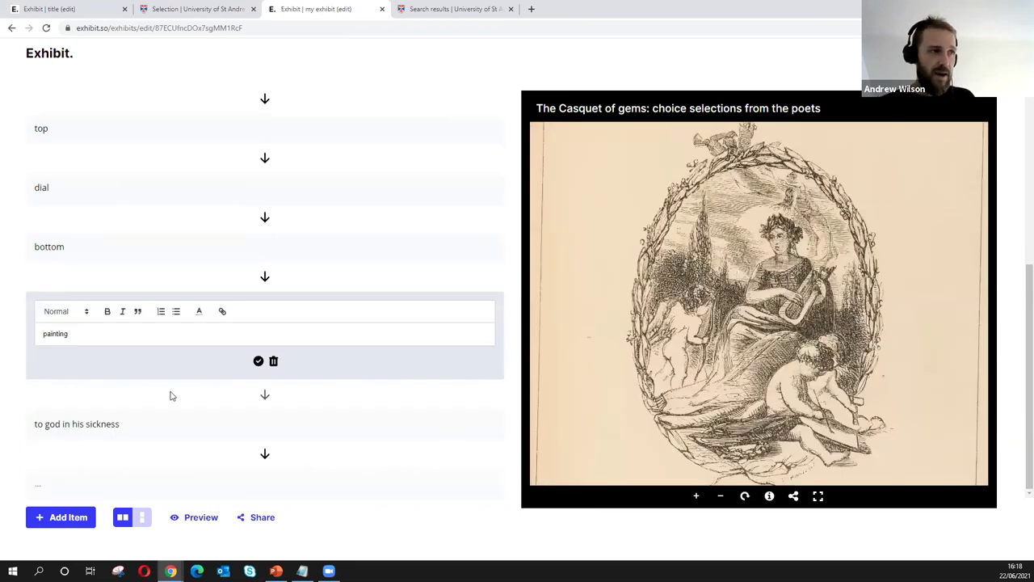
left_click(258, 360)
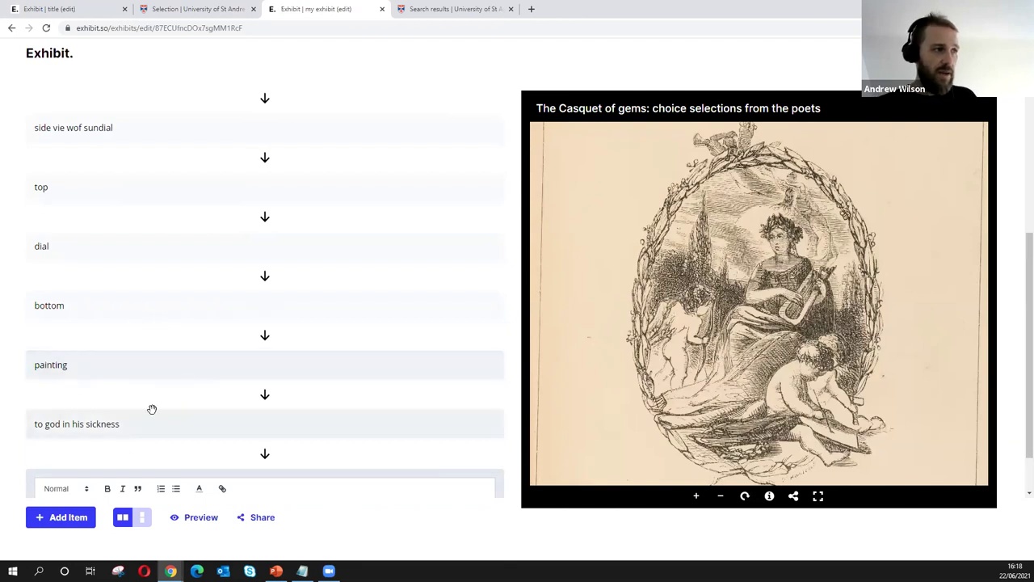
scroll(121, 378, "down", 1)
mouse_move(127, 379)
left_mouse_down()
mouse_move(129, 299)
mouse_move(121, 318)
left_mouse_up()
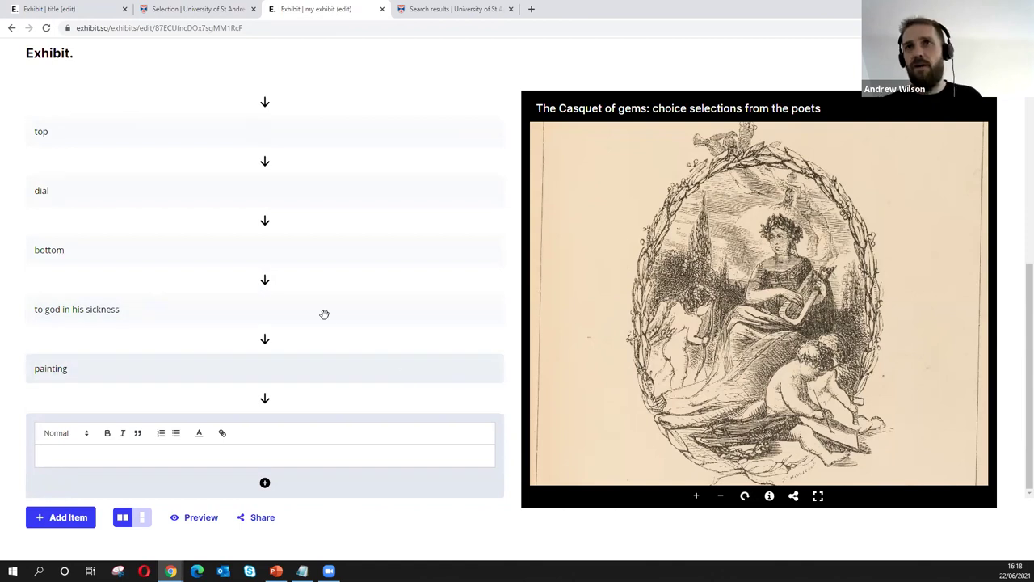
Step: Preview the exhibit in the side-by-side slide layout and advance through its annotations
scroll(326, 322, "up", 4)
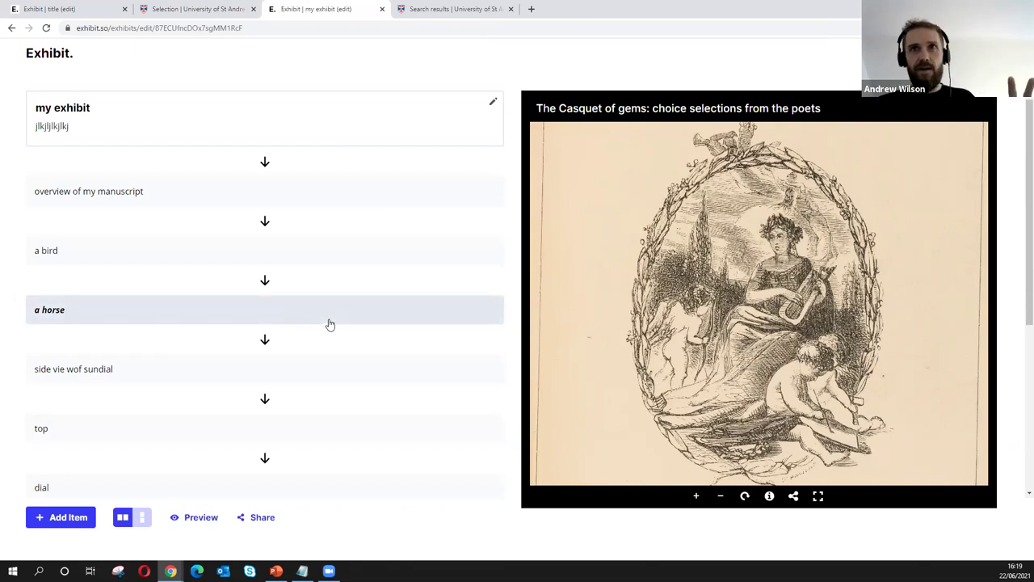
left_click(121, 524)
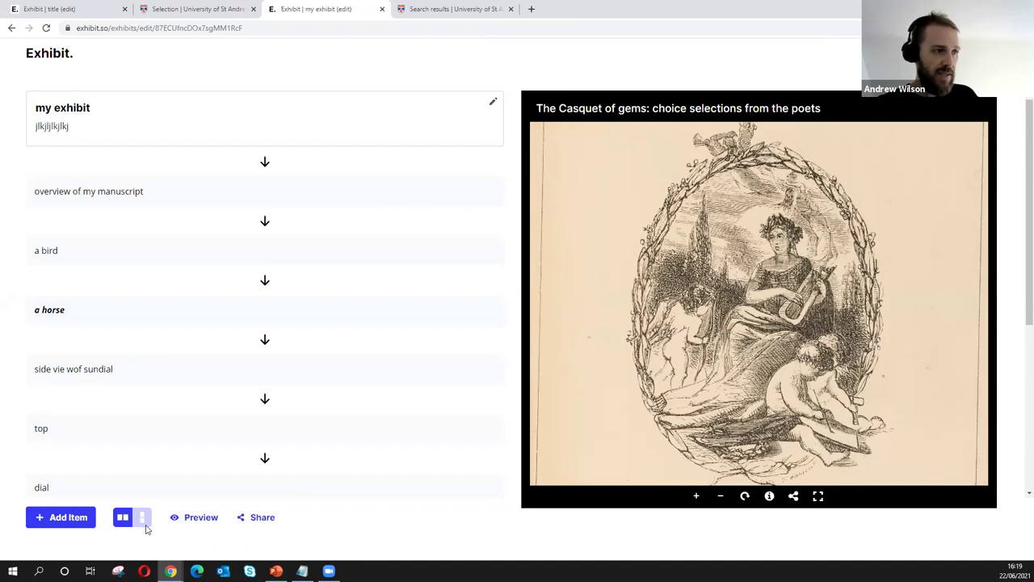
left_click(194, 521)
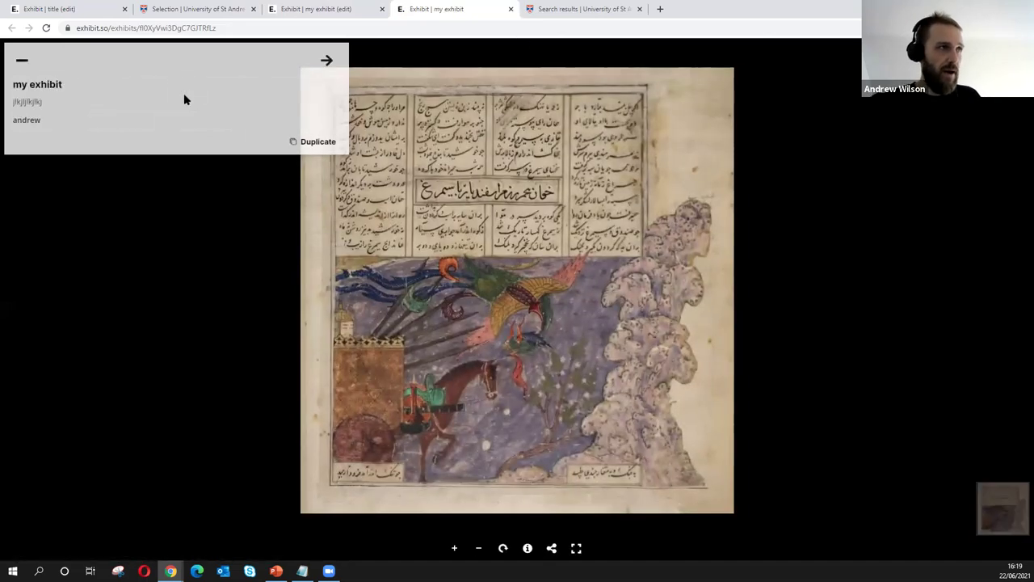
left_click(326, 61)
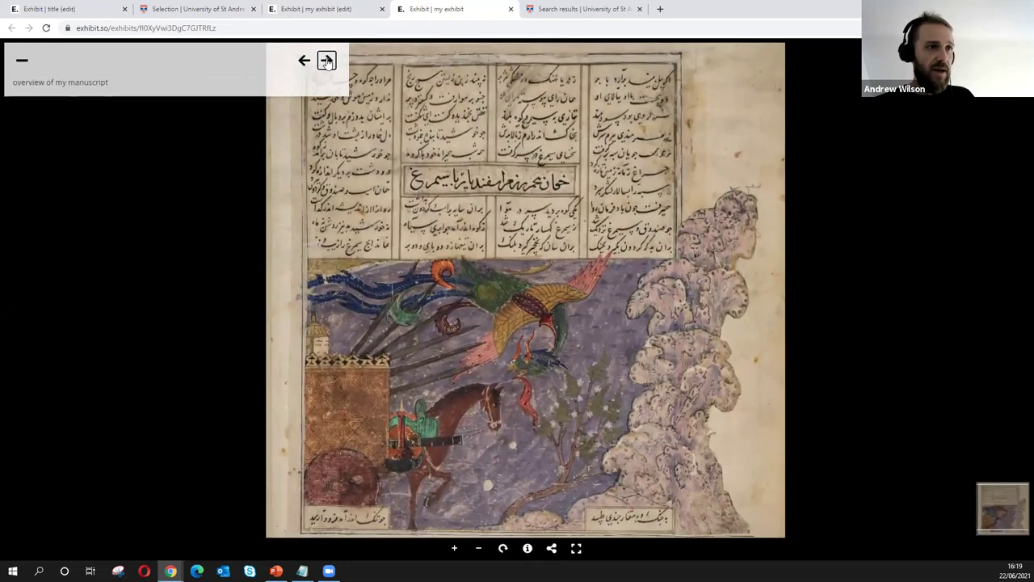
left_click(327, 61)
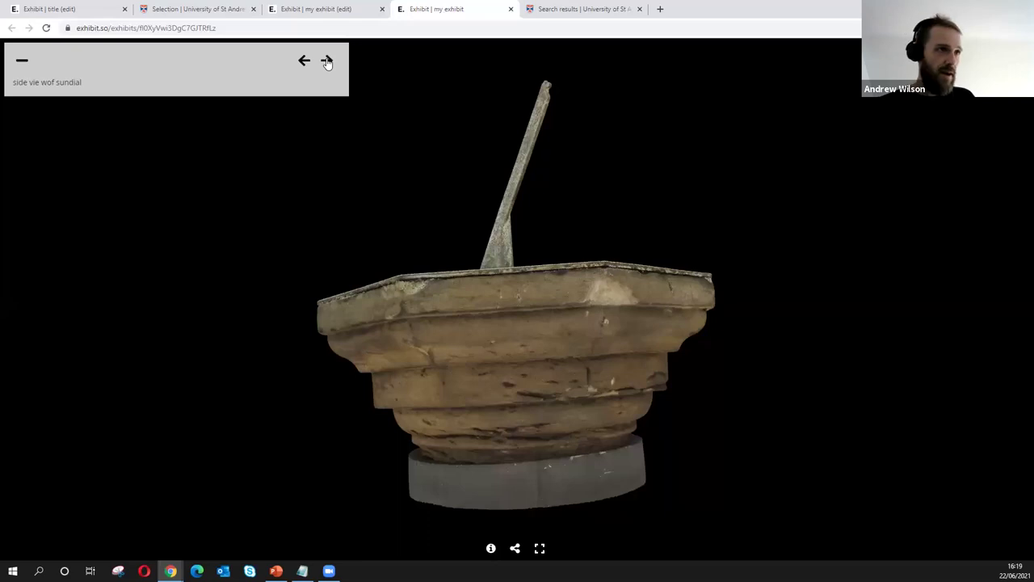
left_click(327, 61)
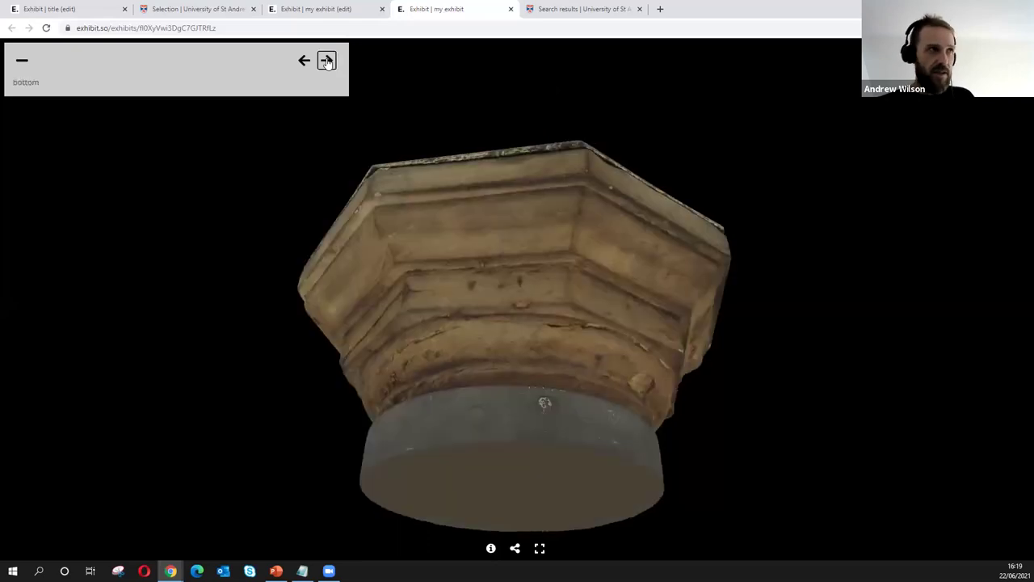
left_click(327, 62)
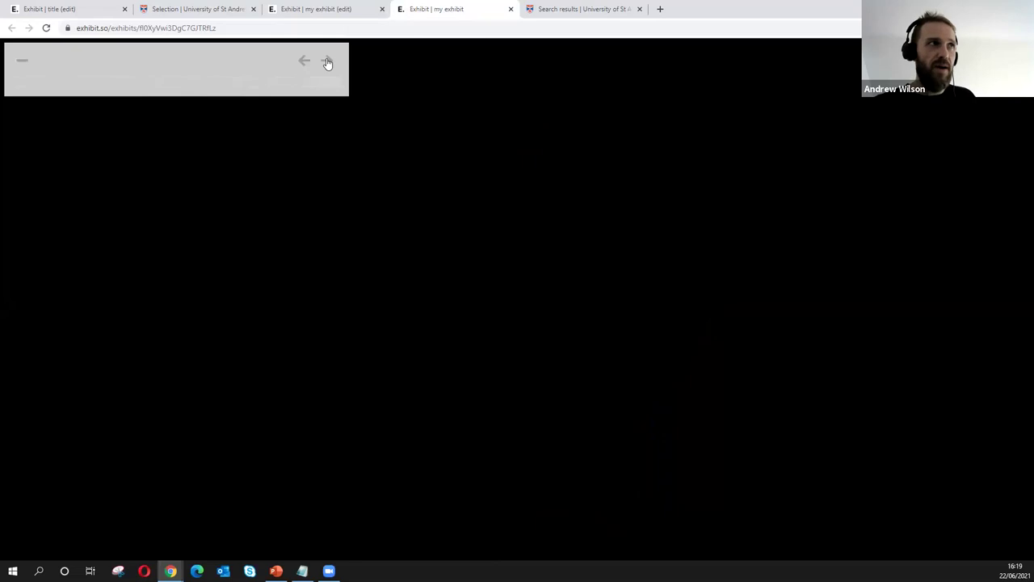
Step: Return to the exhibit editor, switch the exhibit to the vertical scrolling layout and close the old preview
left_click(319, 10)
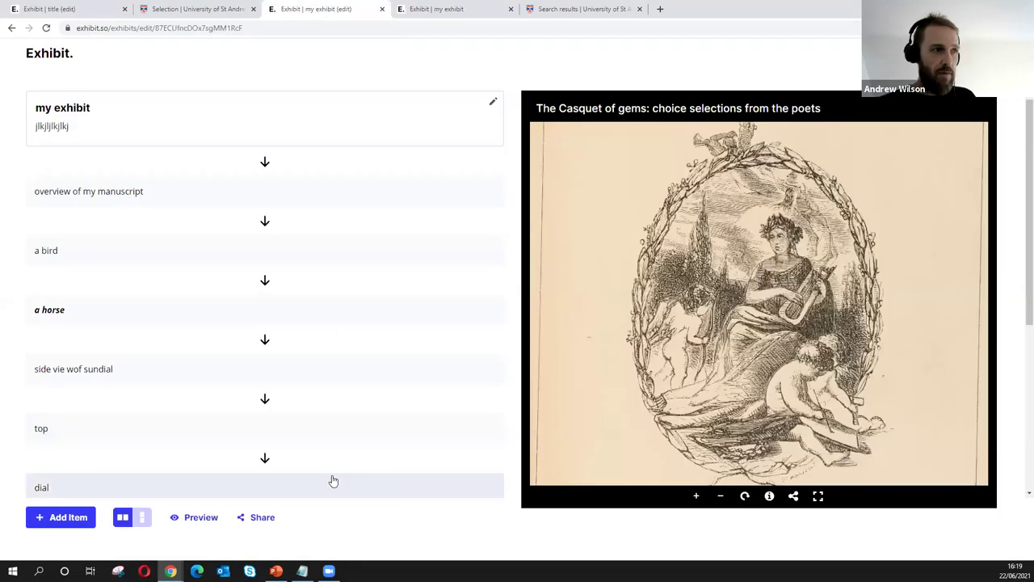
left_click(142, 517)
left_click(511, 9)
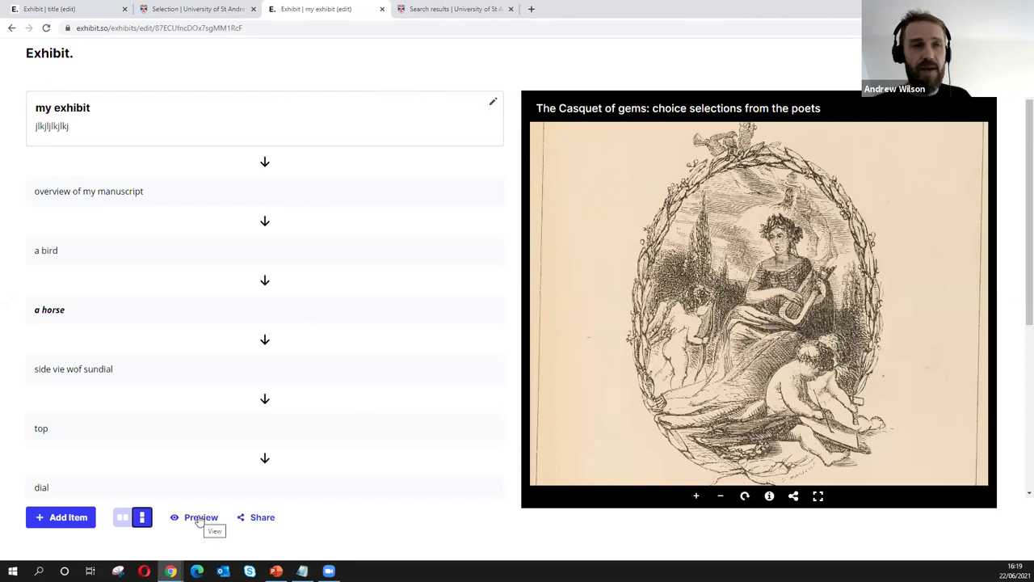
Step: Preview the exhibit in its scrolling layout and go through the annotations from the title to the sundial's "bottom" view
left_click(196, 522)
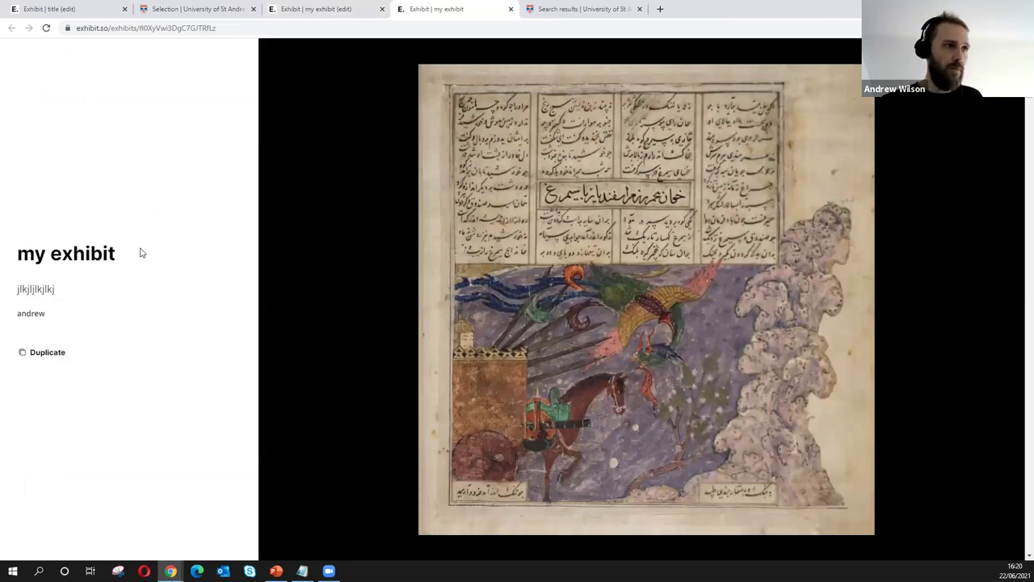
scroll(140, 200, "down", 5)
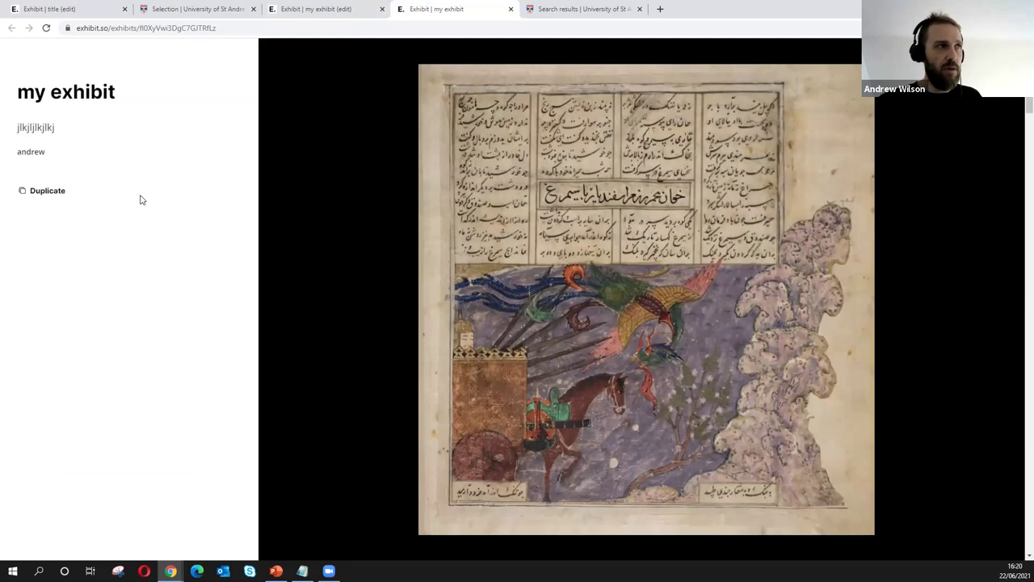
scroll(140, 200, "down", 1)
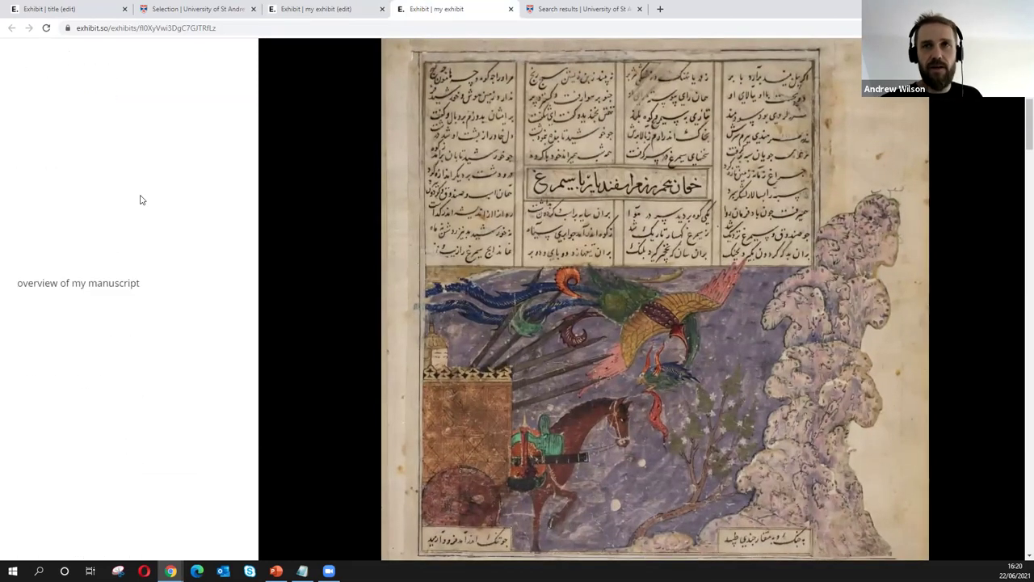
scroll(140, 200, "down", 3)
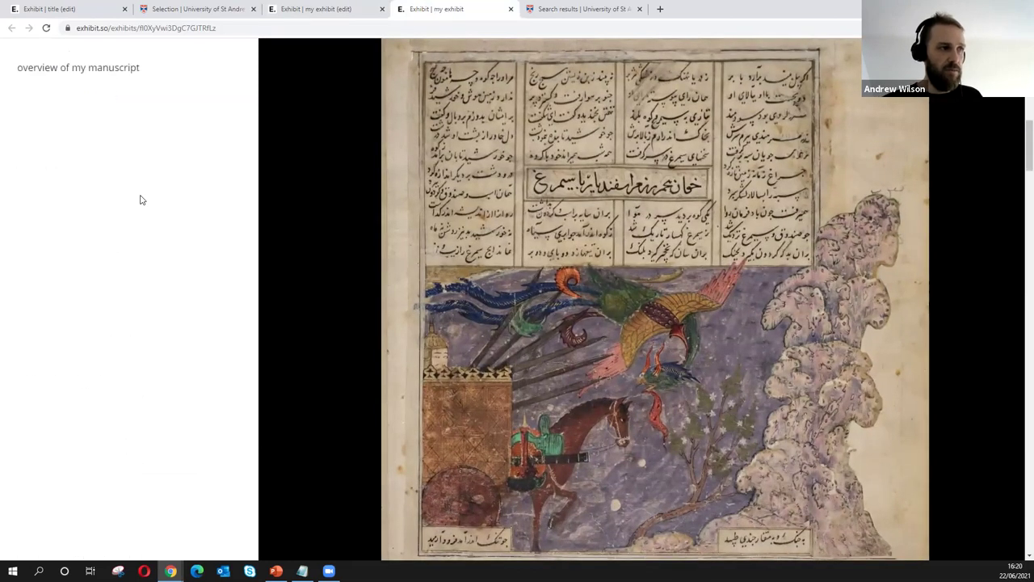
scroll(140, 200, "down", 3)
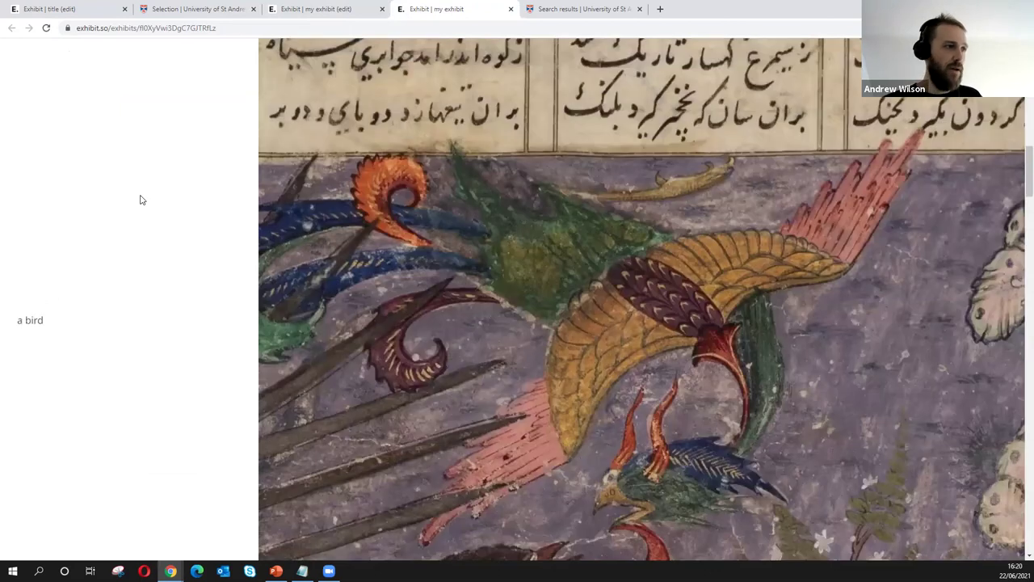
scroll(140, 200, "down", 3)
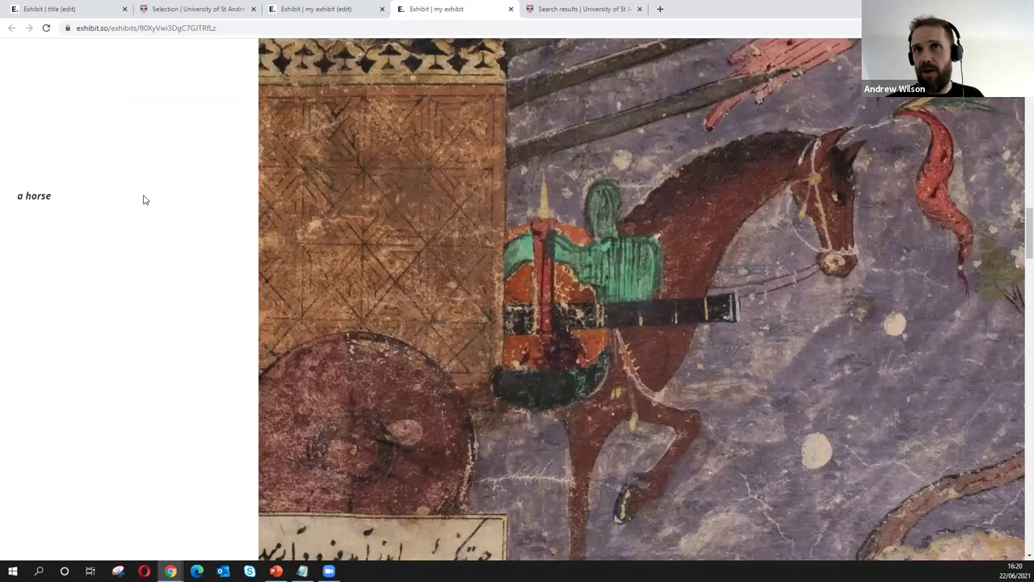
scroll(144, 200, "down", 3)
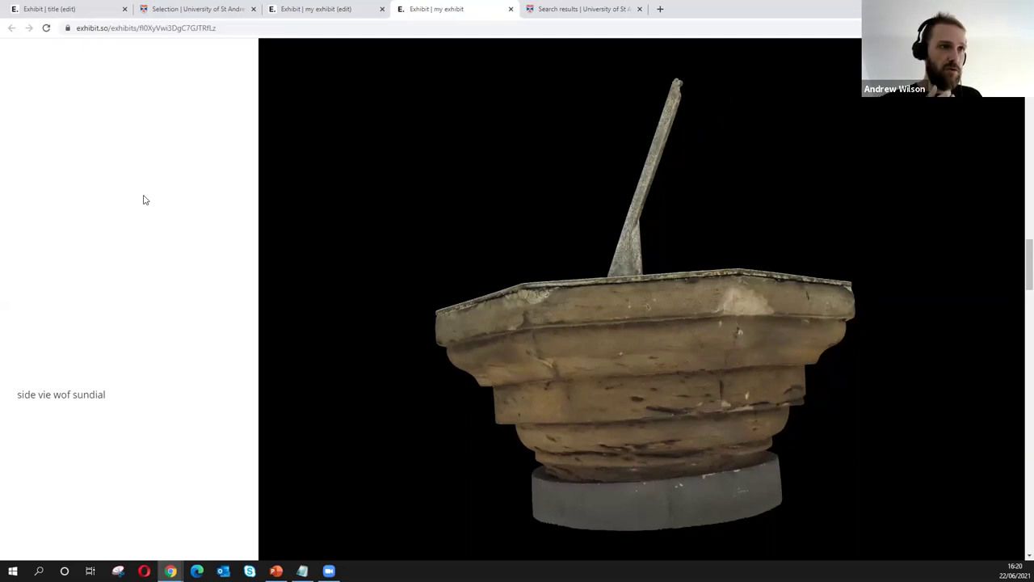
scroll(144, 200, "down", 2)
scroll(144, 199, "down", 4)
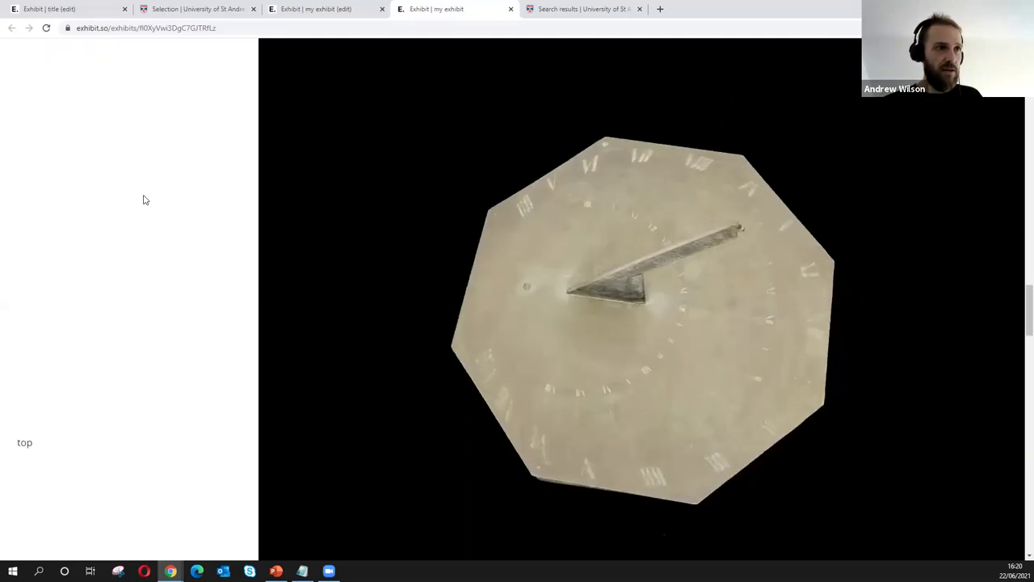
scroll(144, 200, "down", 8)
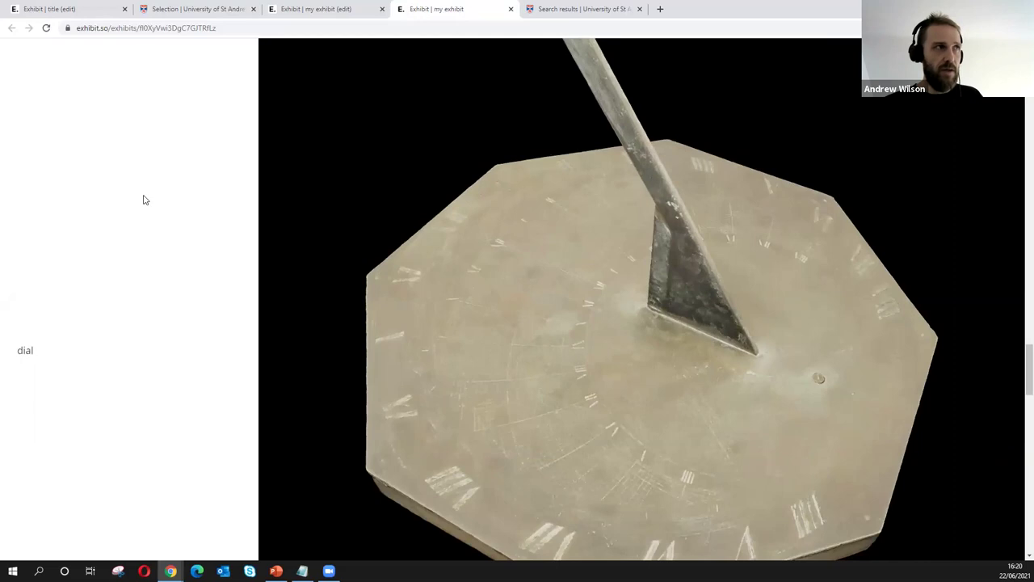
scroll(144, 200, "down", 2)
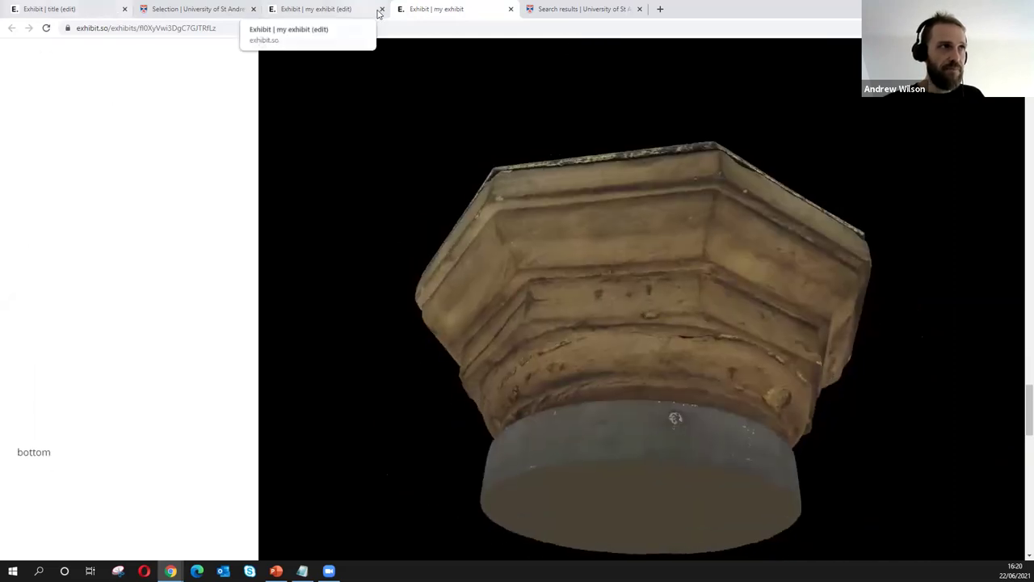
Step: Open the exhibit's sharing options from the editor, set the link's permission to view and select the whole link
left_click(314, 10)
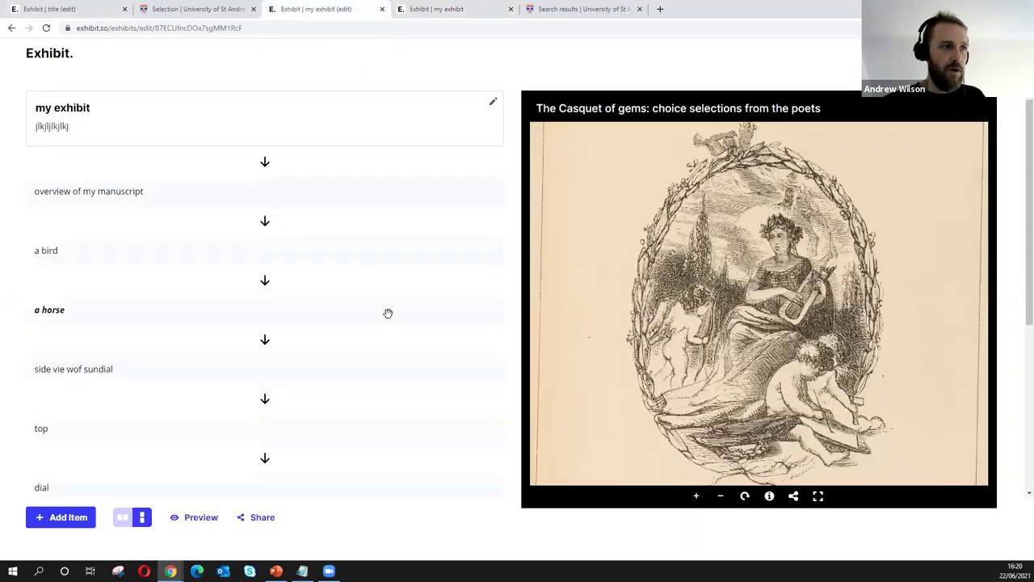
left_click(260, 522)
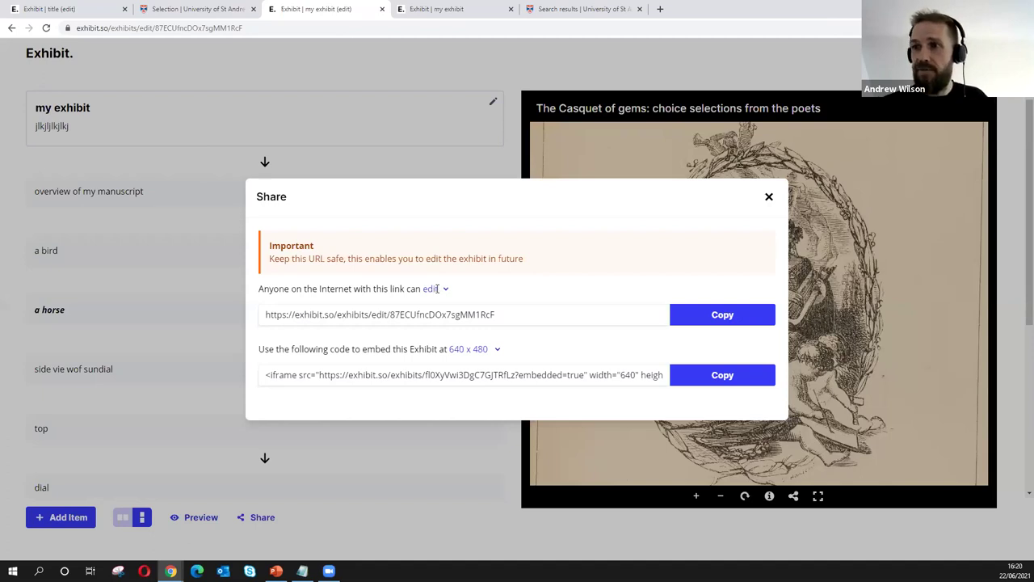
left_click(431, 289)
left_click(429, 314)
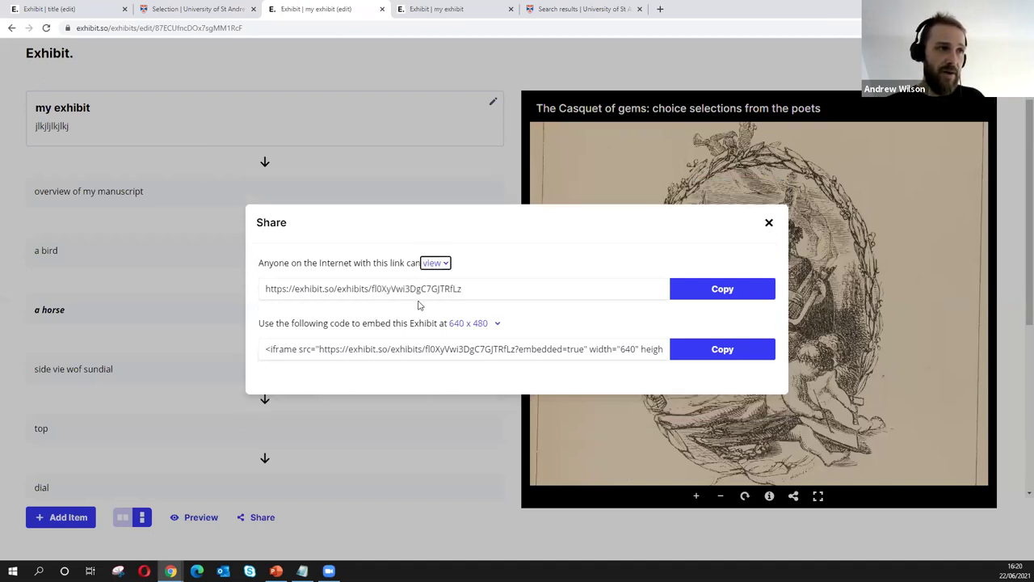
triple_click(459, 290)
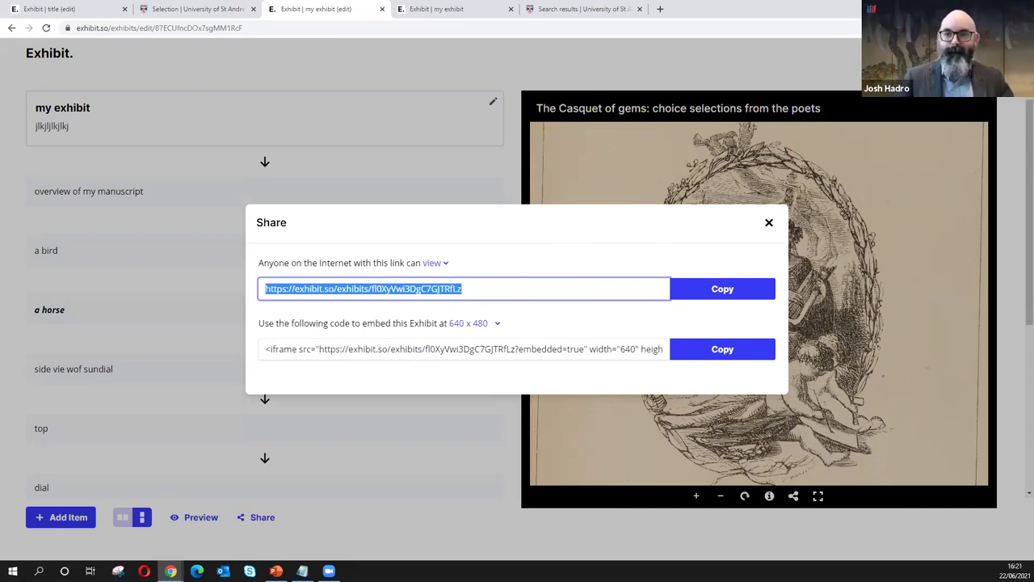
Step: Switch to the PowerPoint presentation, start the slide show at "The first 9 months: feedback so far" and advance to "Recent Developments"
left_click(720, 62)
key("F11")
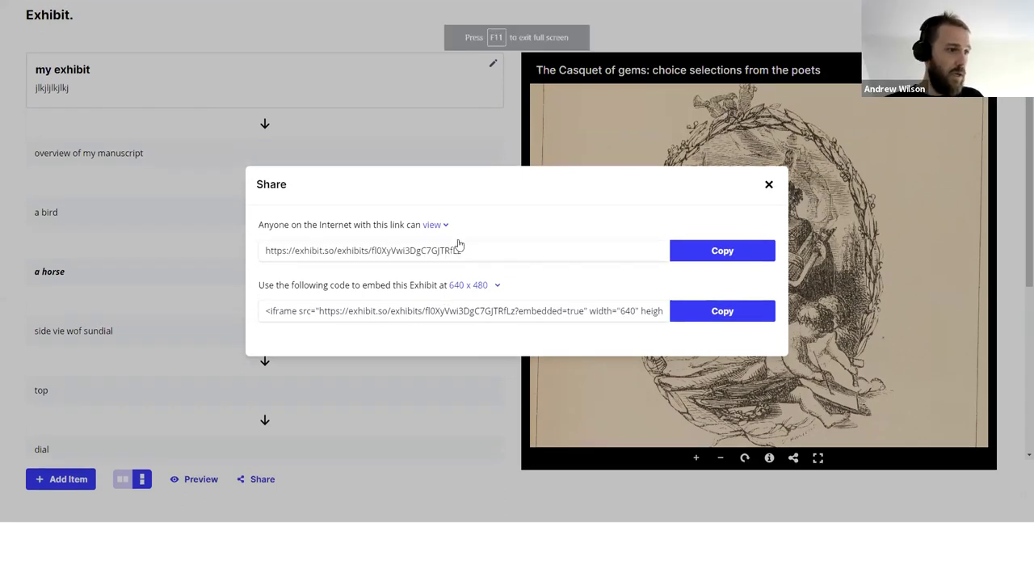
key("alt+Tab")
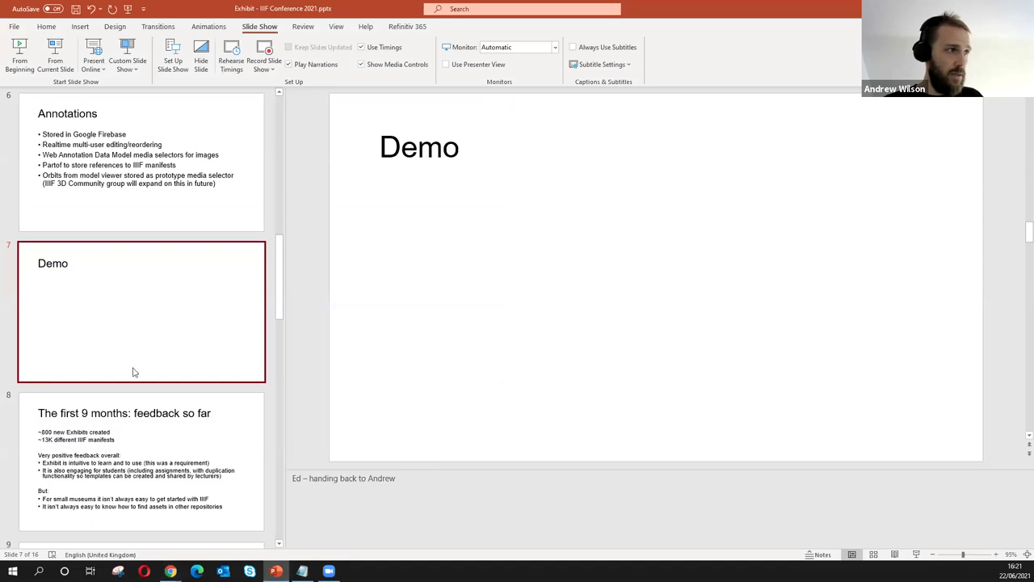
key("Down")
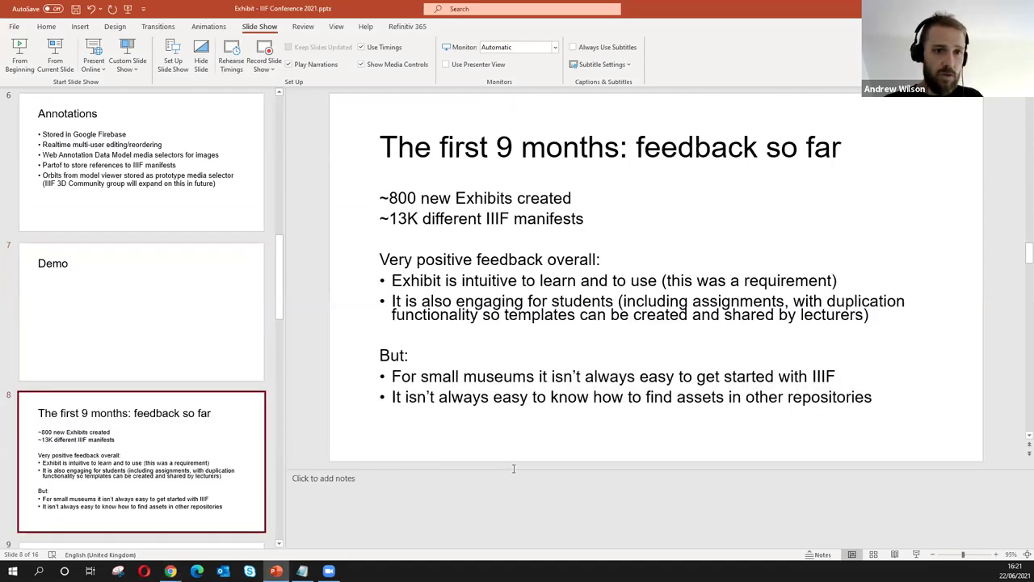
left_click(916, 554)
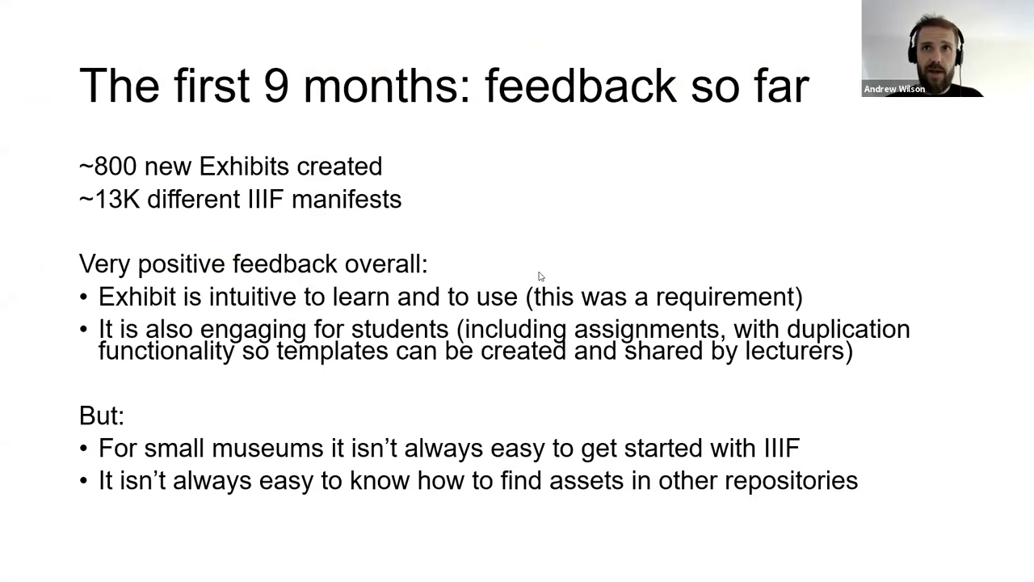
left_click(515, 275)
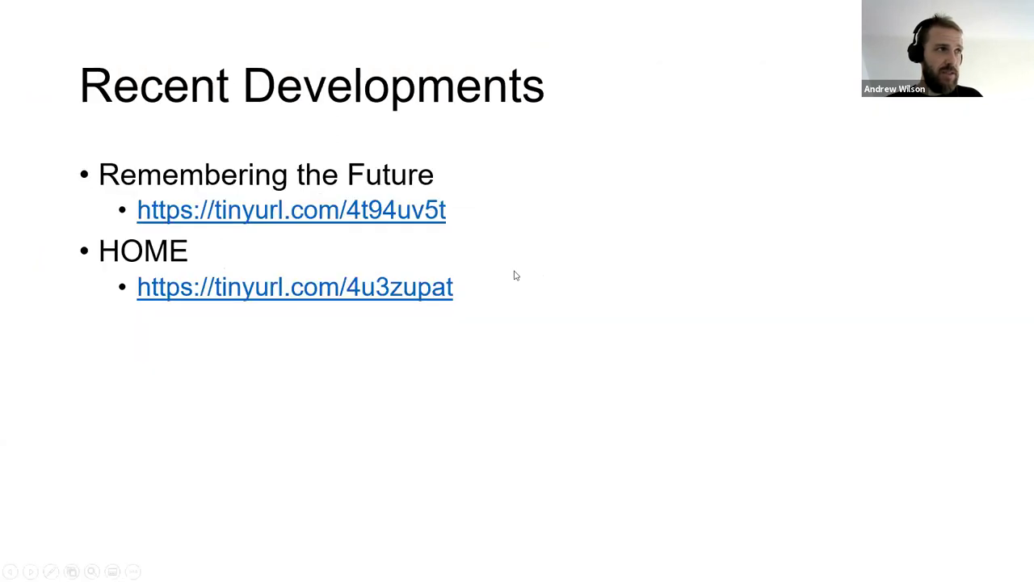